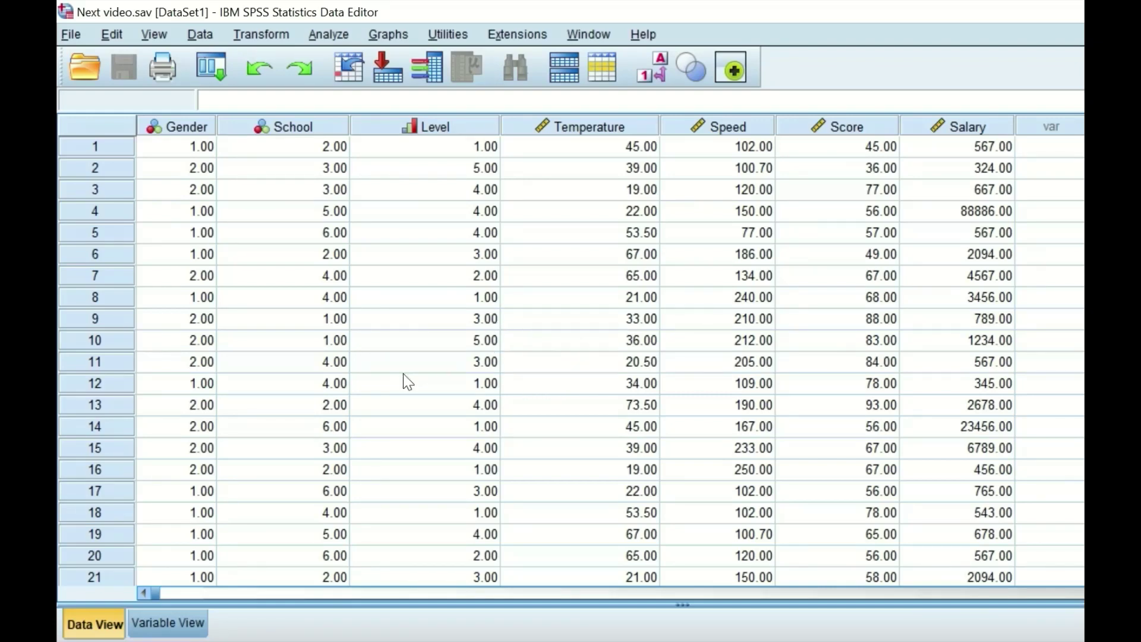
Review the value labels defined for the Gender variable in the variable definitions.
click(169, 623)
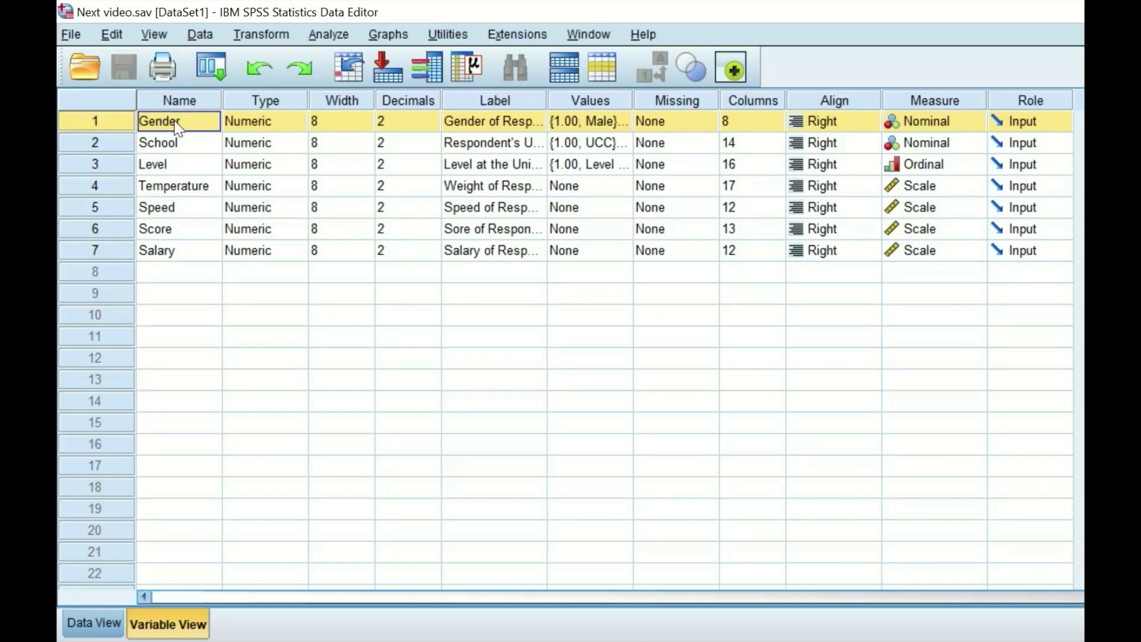
click(622, 121)
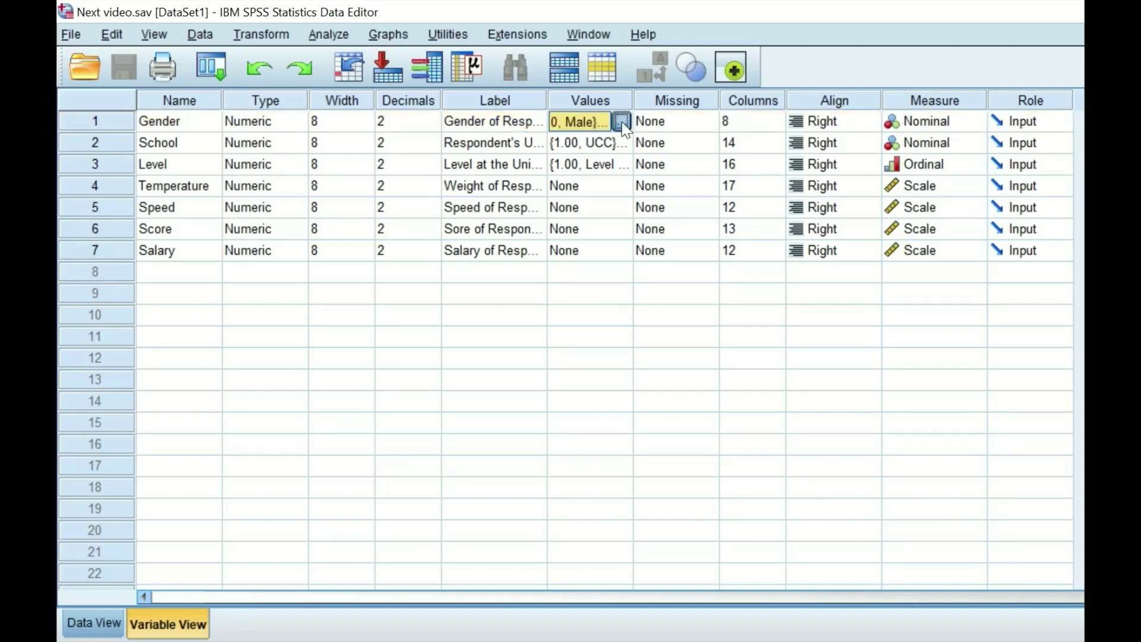
click(622, 122)
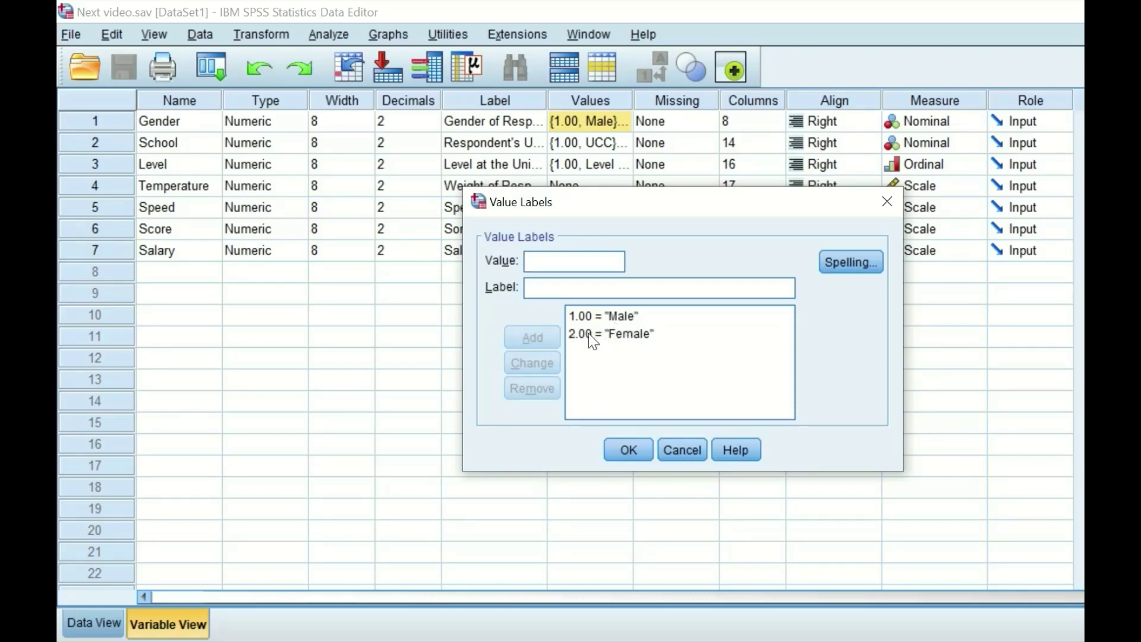
click(619, 335)
click(629, 450)
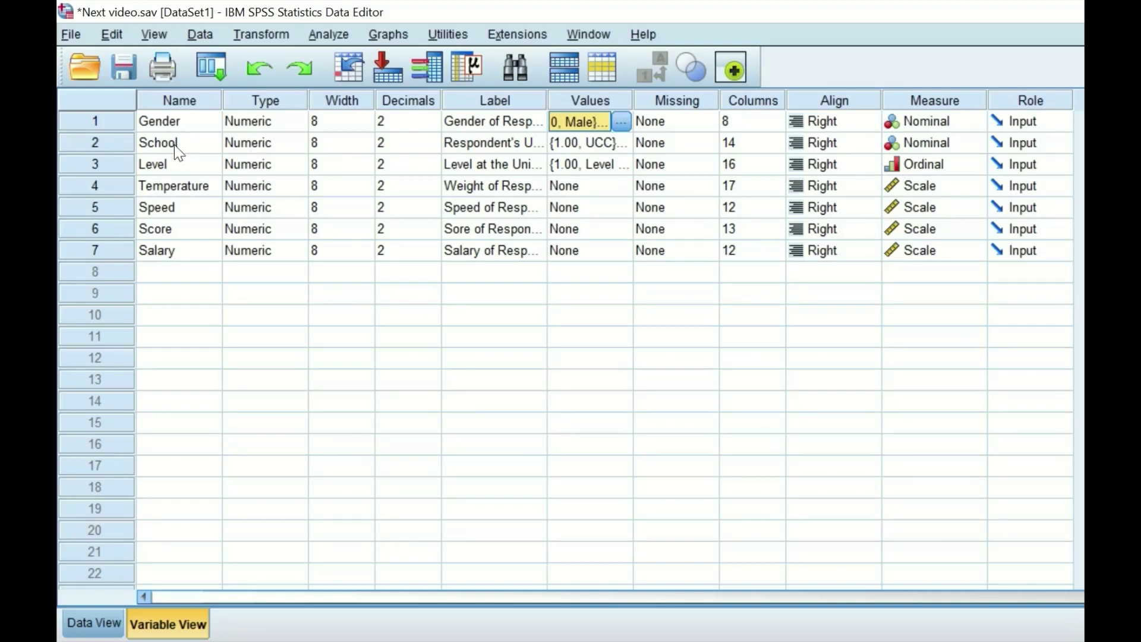
Review the value labels defined for the School variable.
click(627, 143)
click(622, 143)
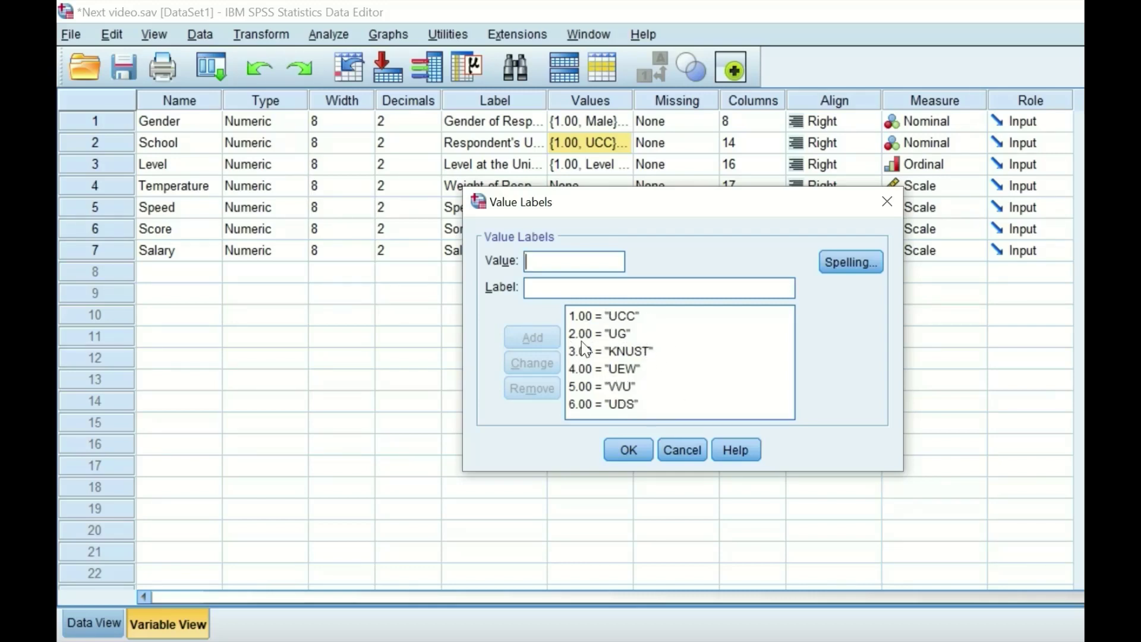
click(629, 450)
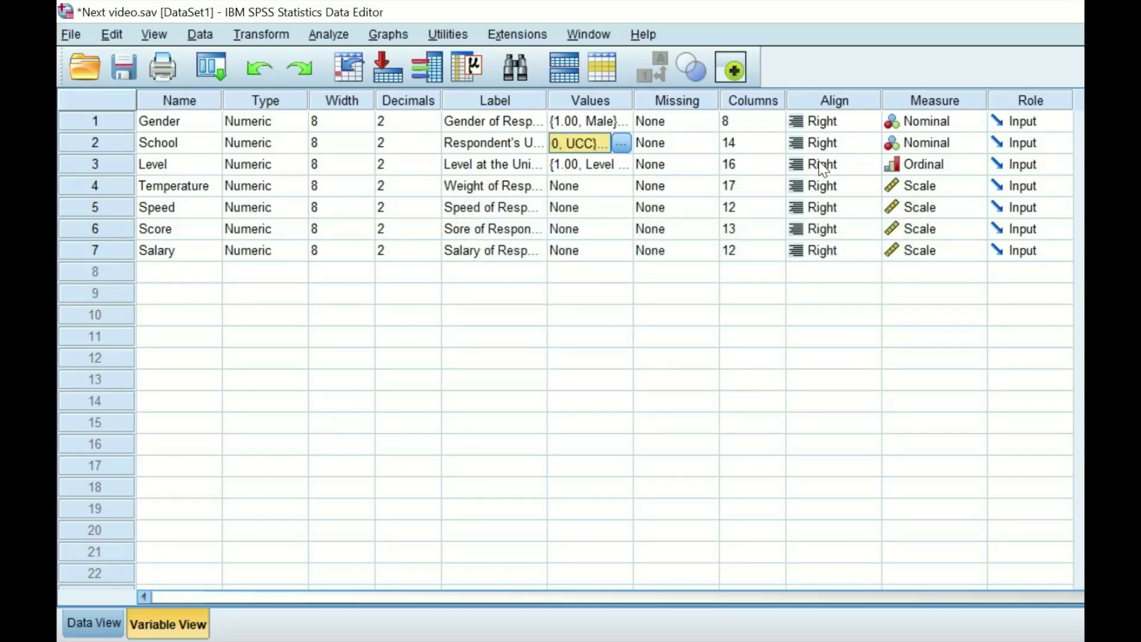
Review the value labels defined for the Level variable, and select the Temperature variable's row.
click(94, 163)
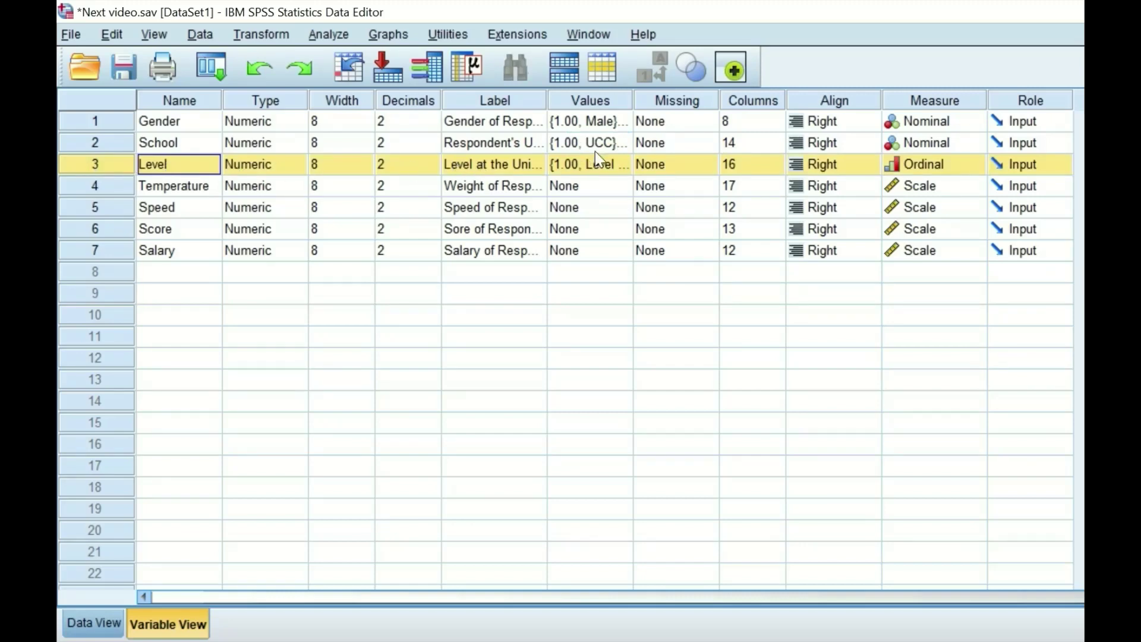
double_click(622, 162)
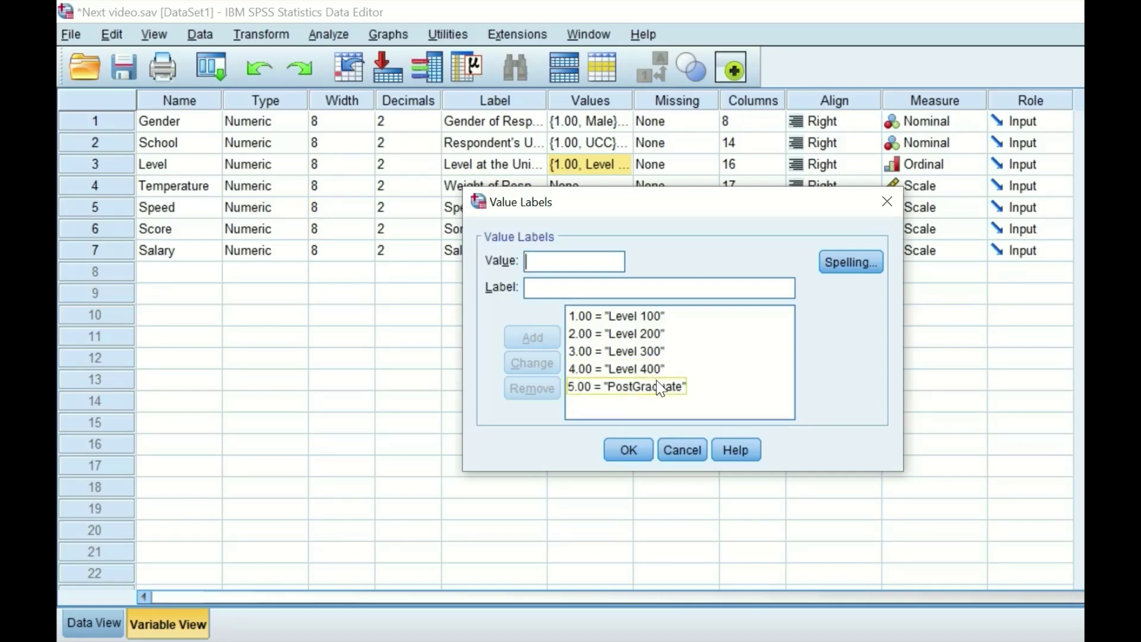
click(630, 447)
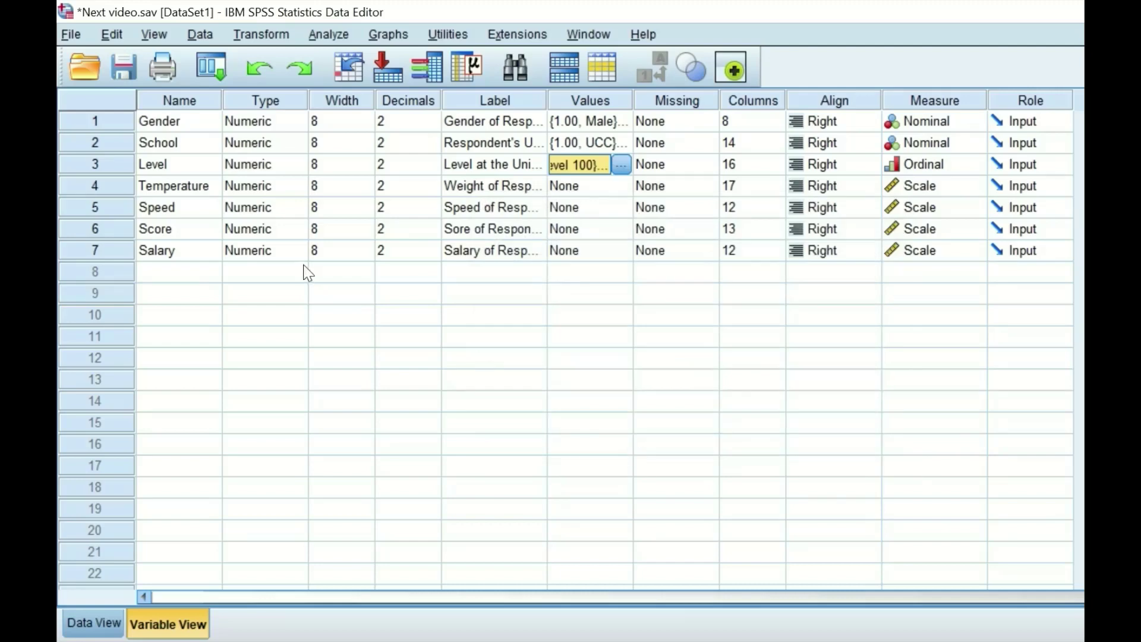
click(108, 165)
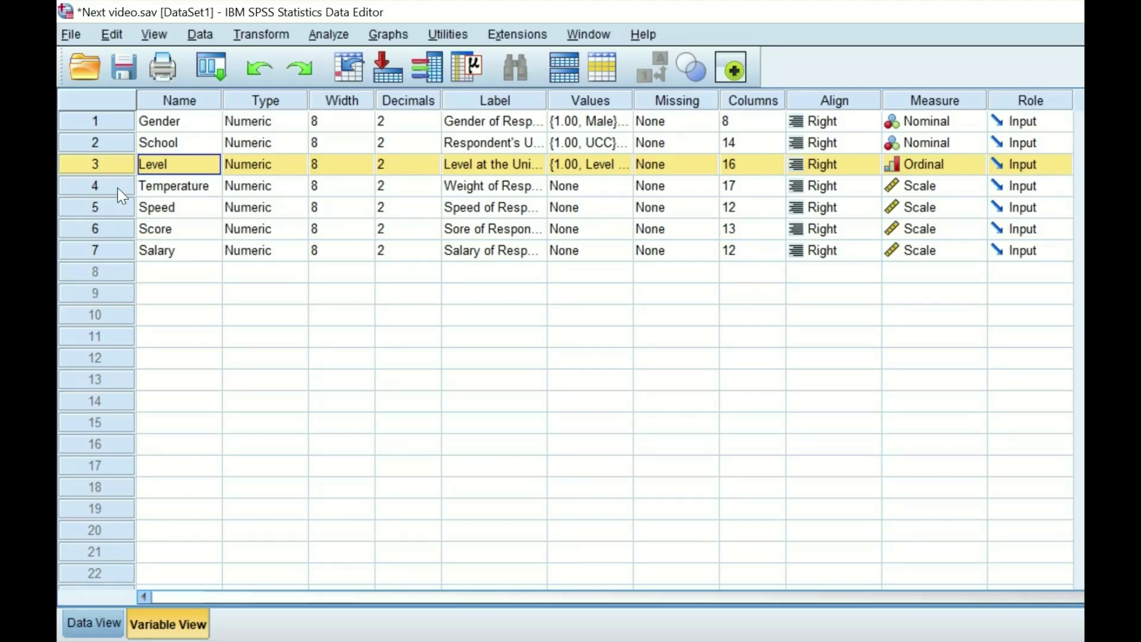
click(142, 189)
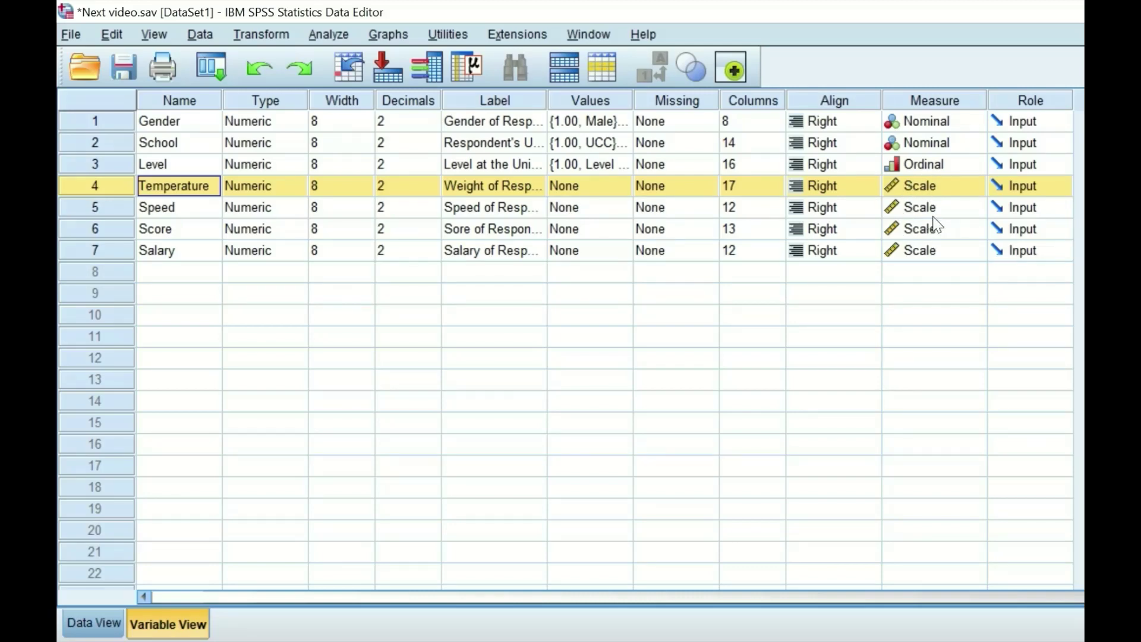
Return to the data records and highlight the Gender, School and Level columns together.
key(ctrl+t)
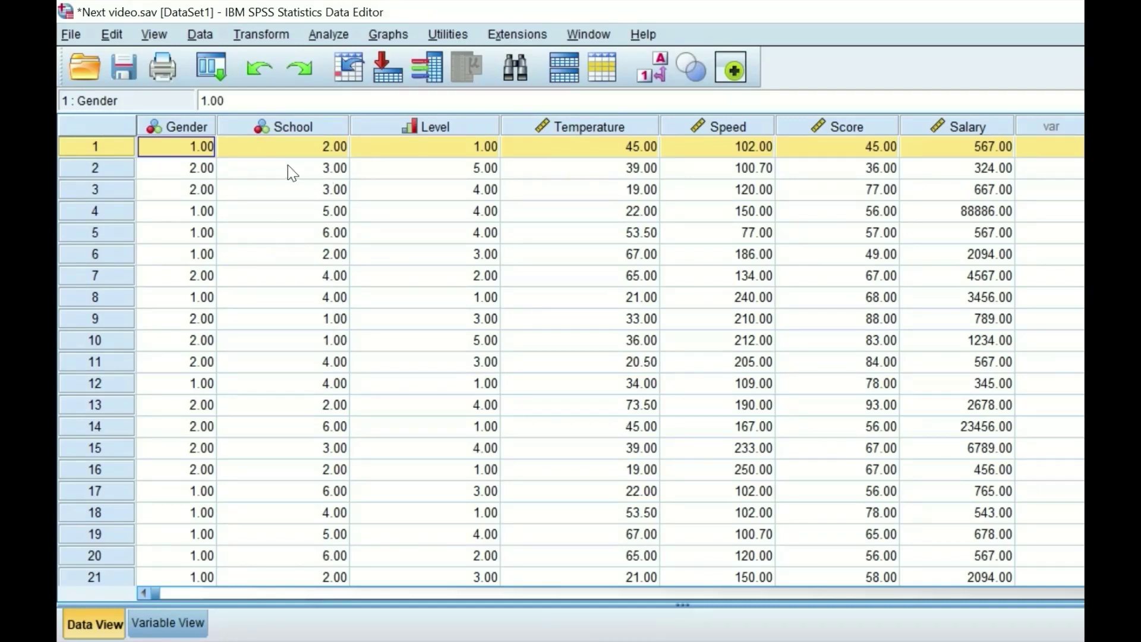
click(164, 127)
ctrl+click(283, 127)
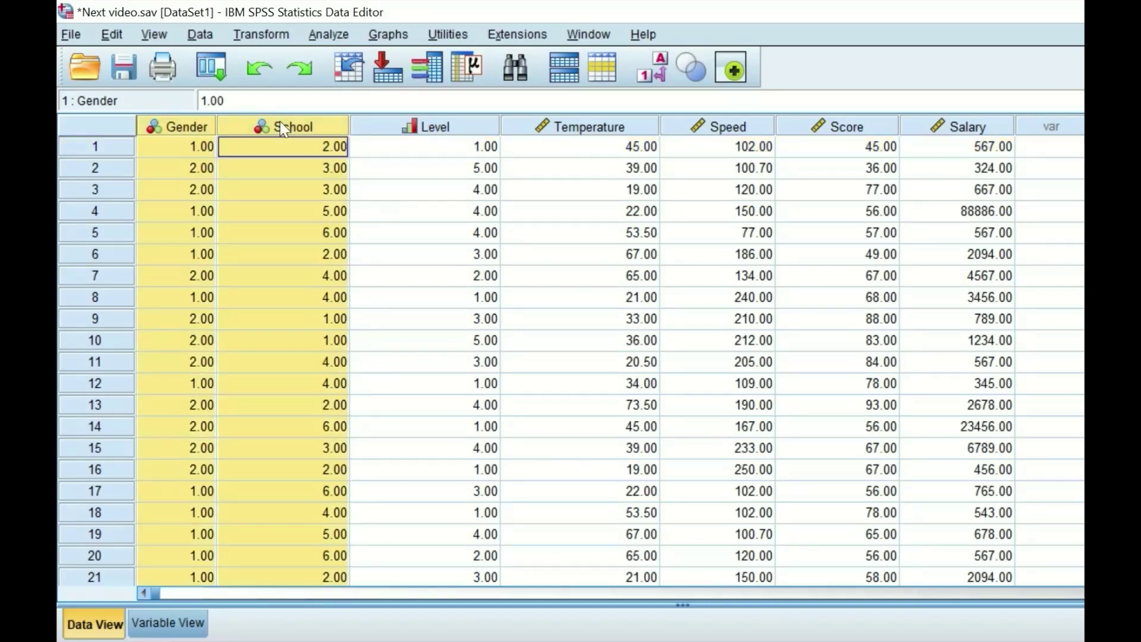
ctrl+click(409, 126)
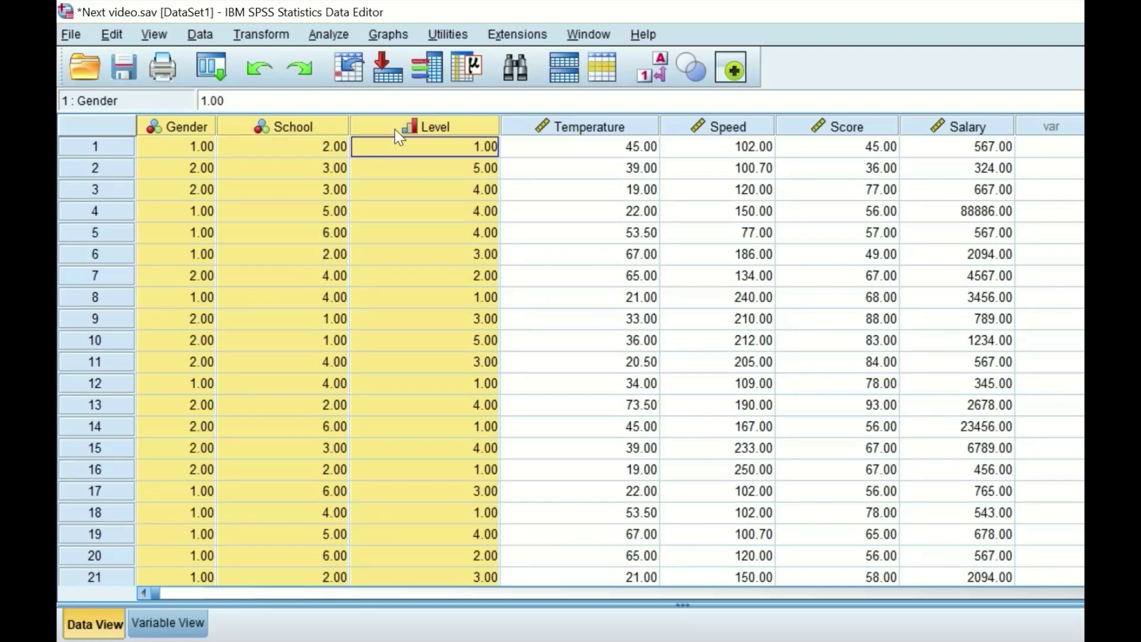
Run a Frequencies analysis on Gender of Respondents with frequency tables displayed.
click(336, 38)
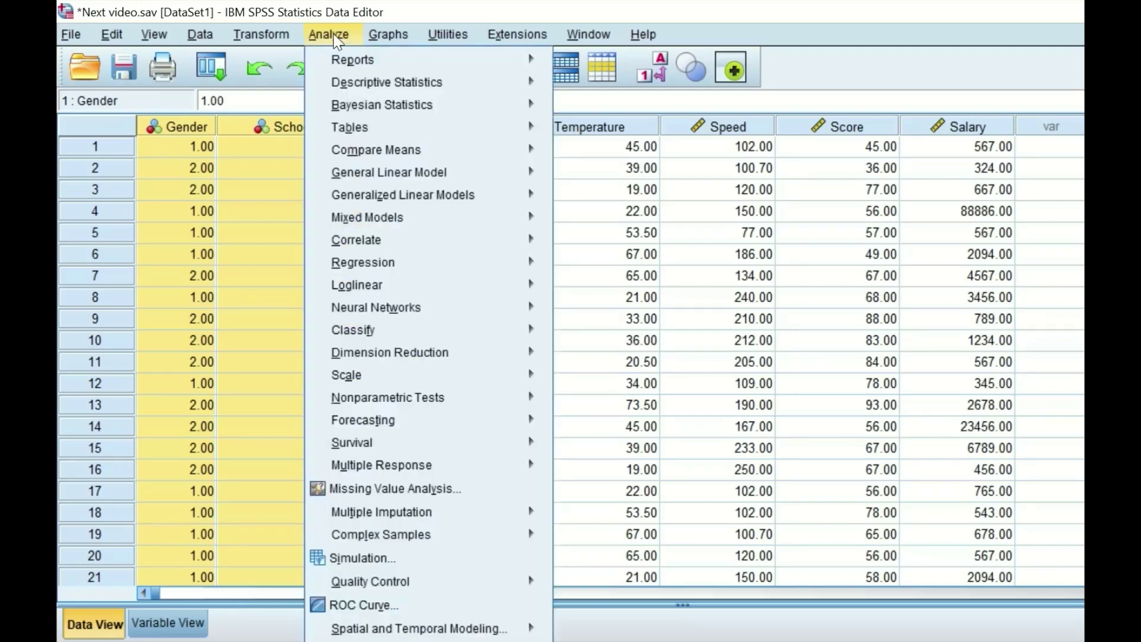
mouse_move(370, 83)
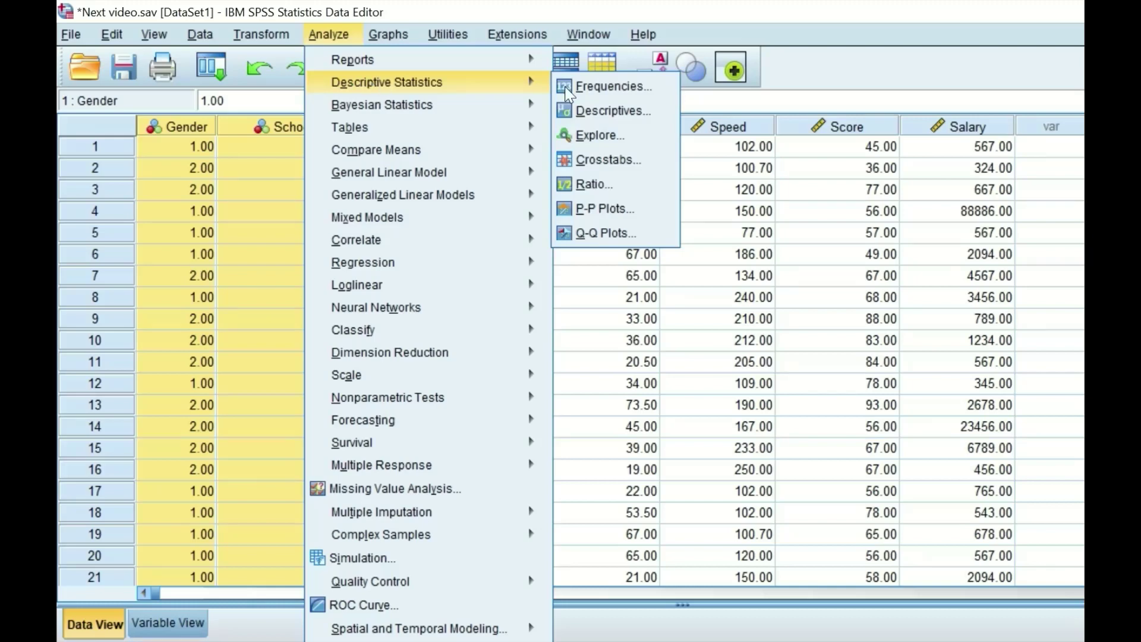
click(615, 88)
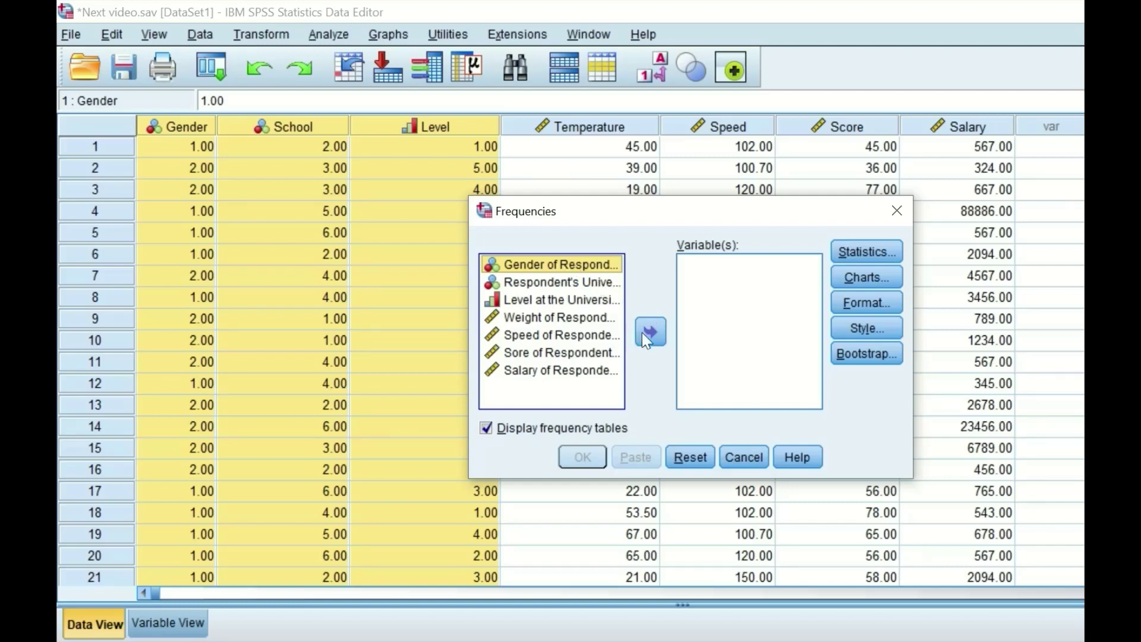
click(651, 334)
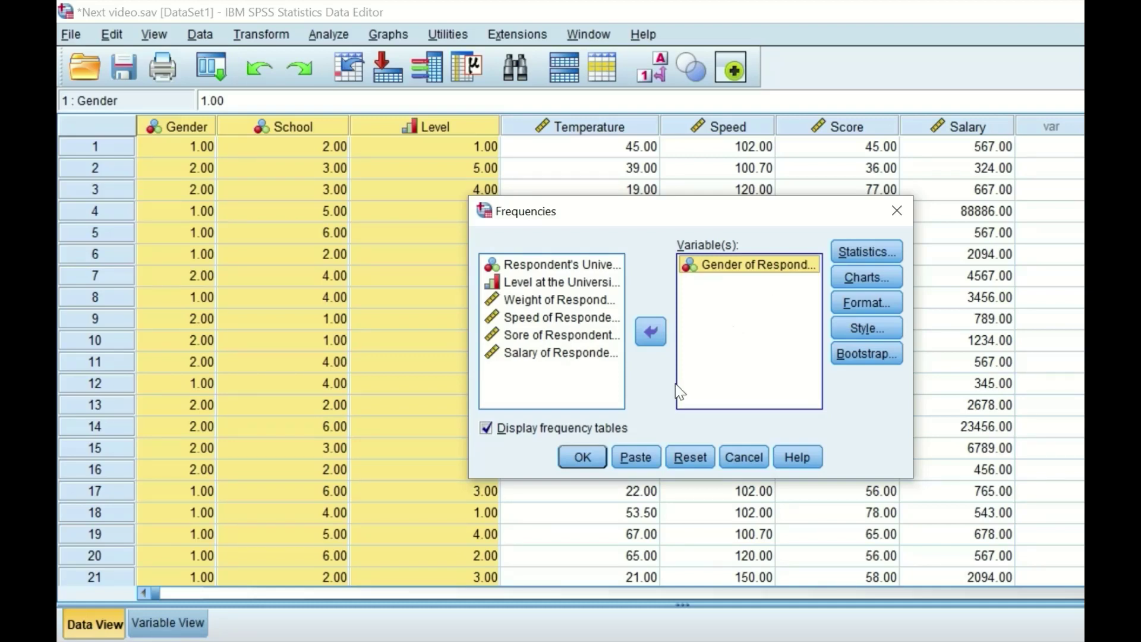
click(584, 459)
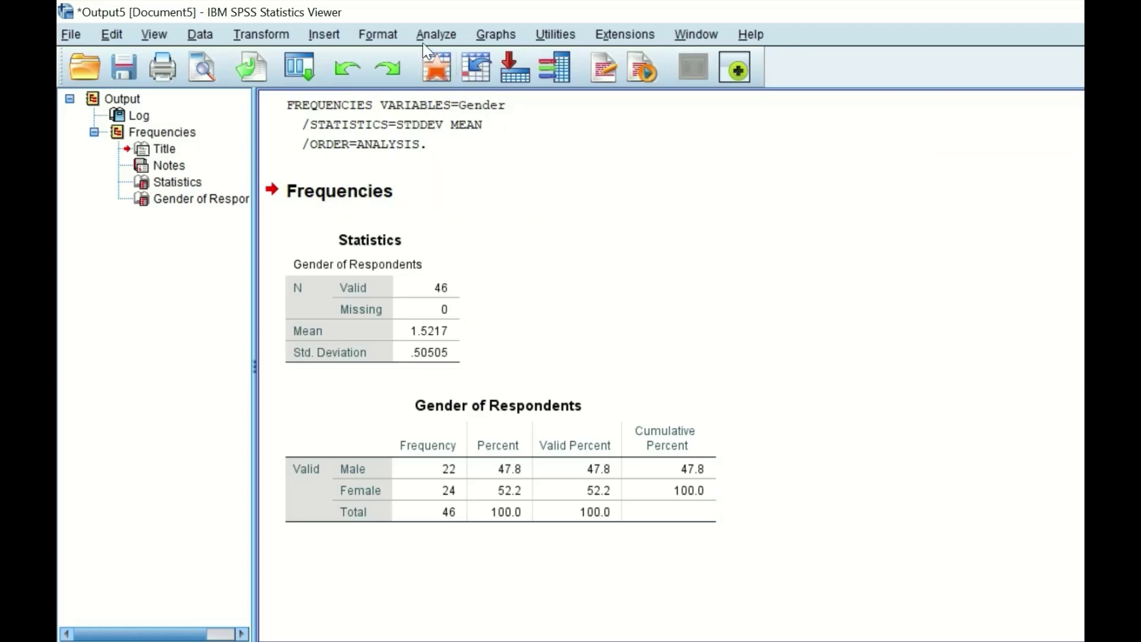
Start another Frequencies analysis and remove Gender of Respondents from its analysis variables.
click(437, 33)
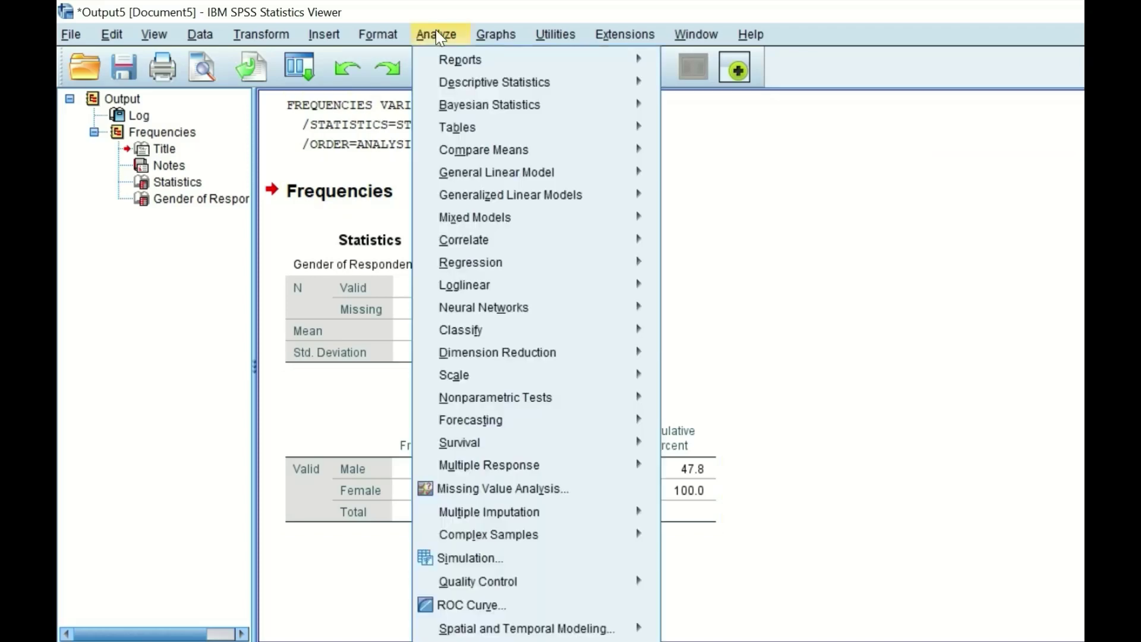
mouse_move(535, 105)
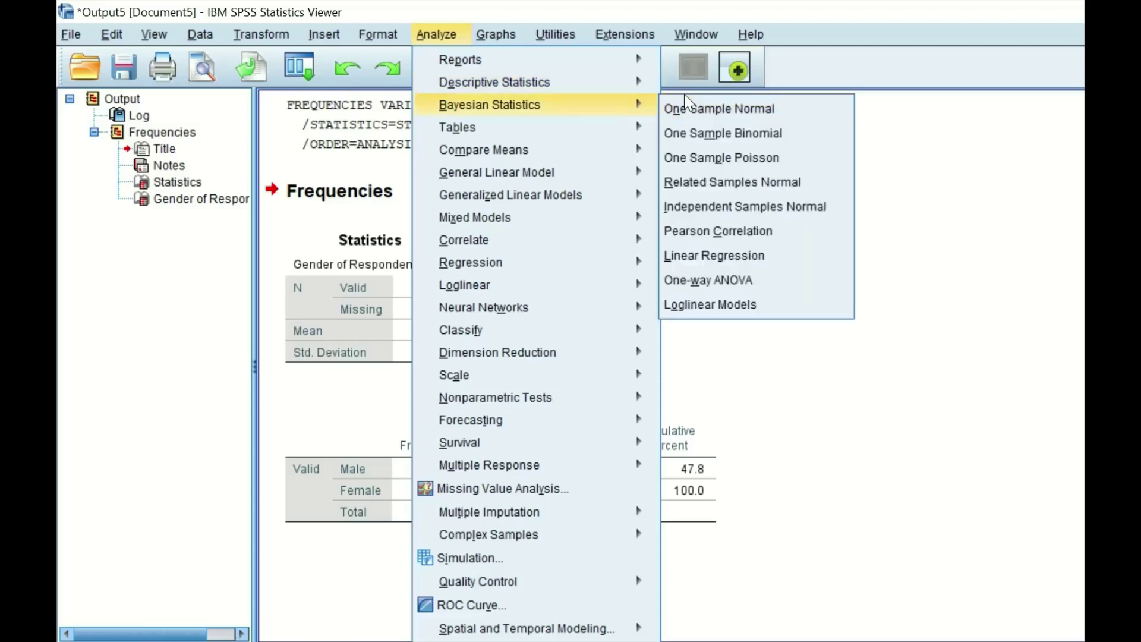
mouse_move(604, 83)
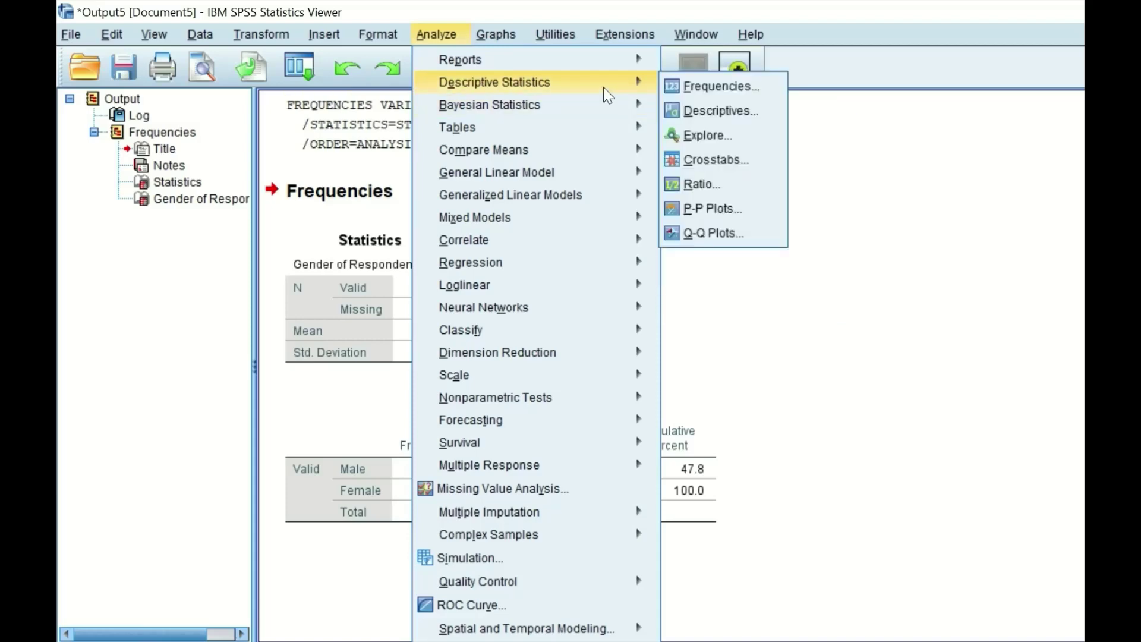
click(723, 81)
click(724, 265)
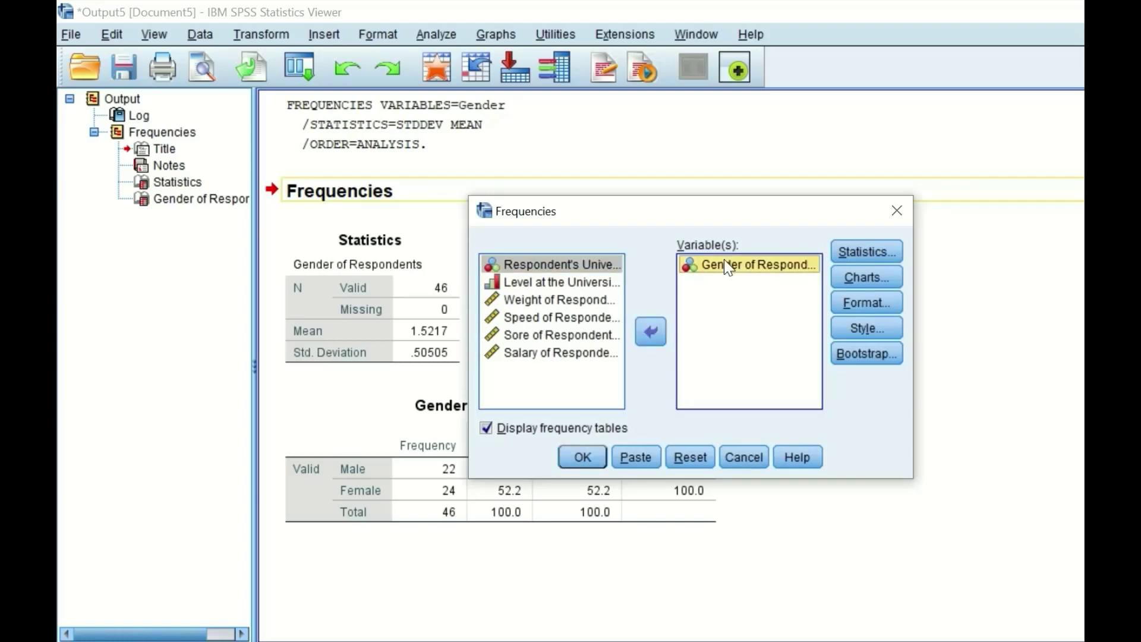
click(655, 328)
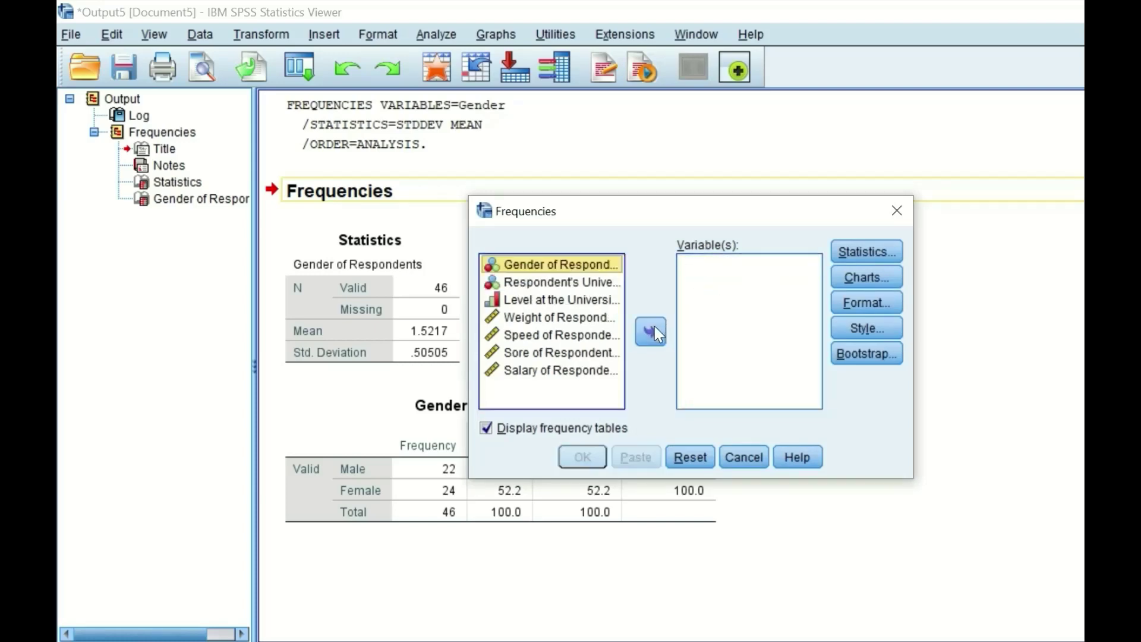
Add Respondent's University and Level at the University as the Frequencies variables, run the analysis and view both frequency tables.
shift+click(519, 283)
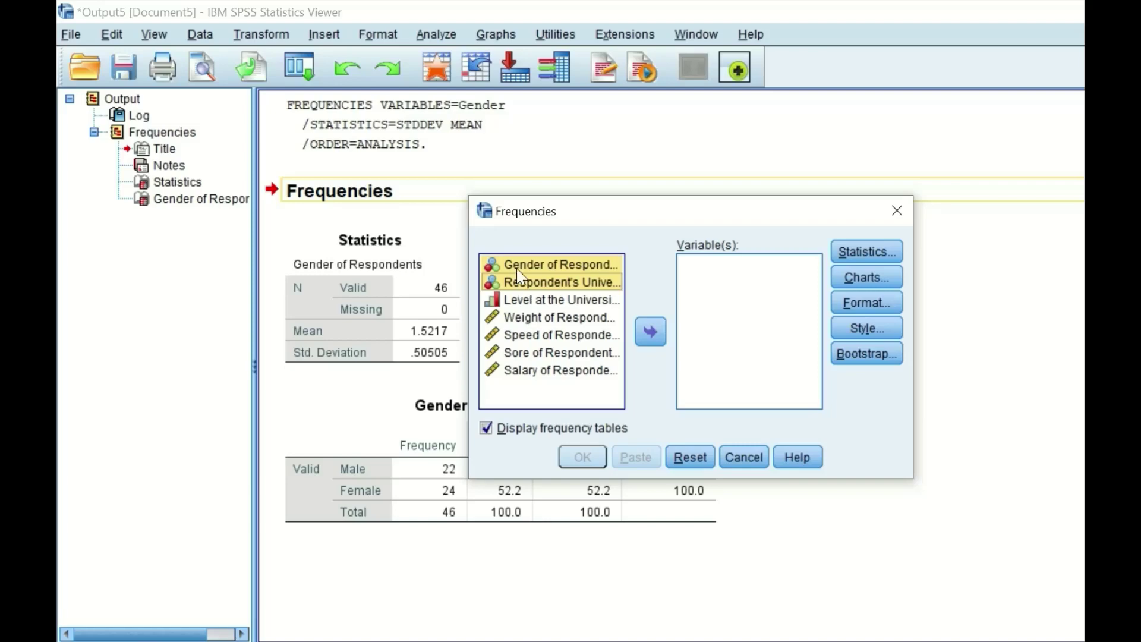
click(520, 284)
shift+click(523, 305)
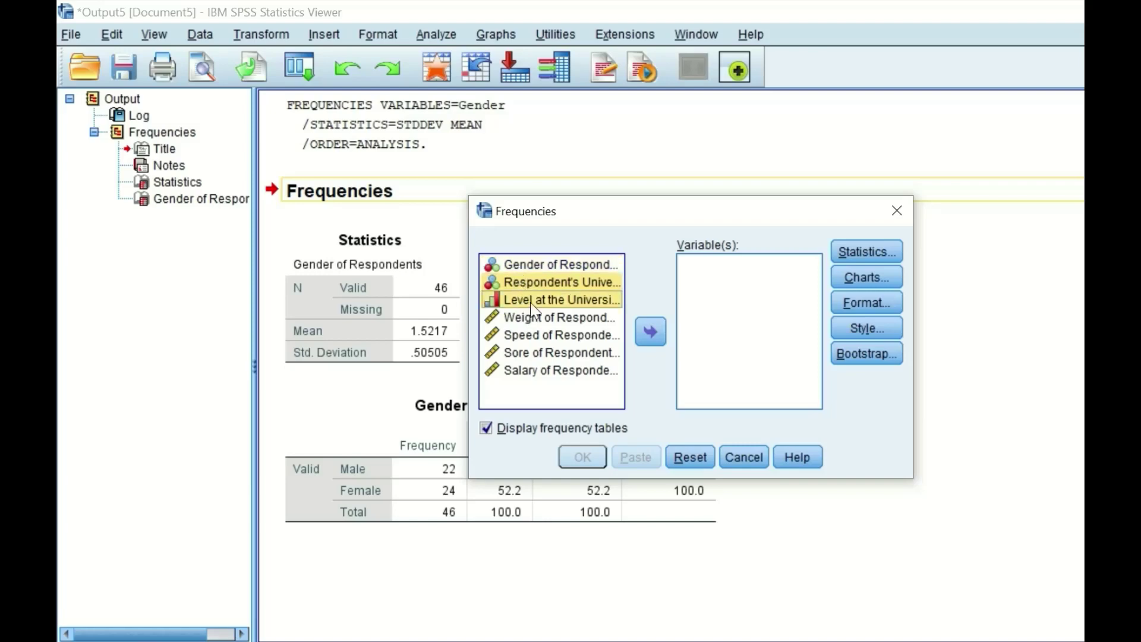
click(651, 331)
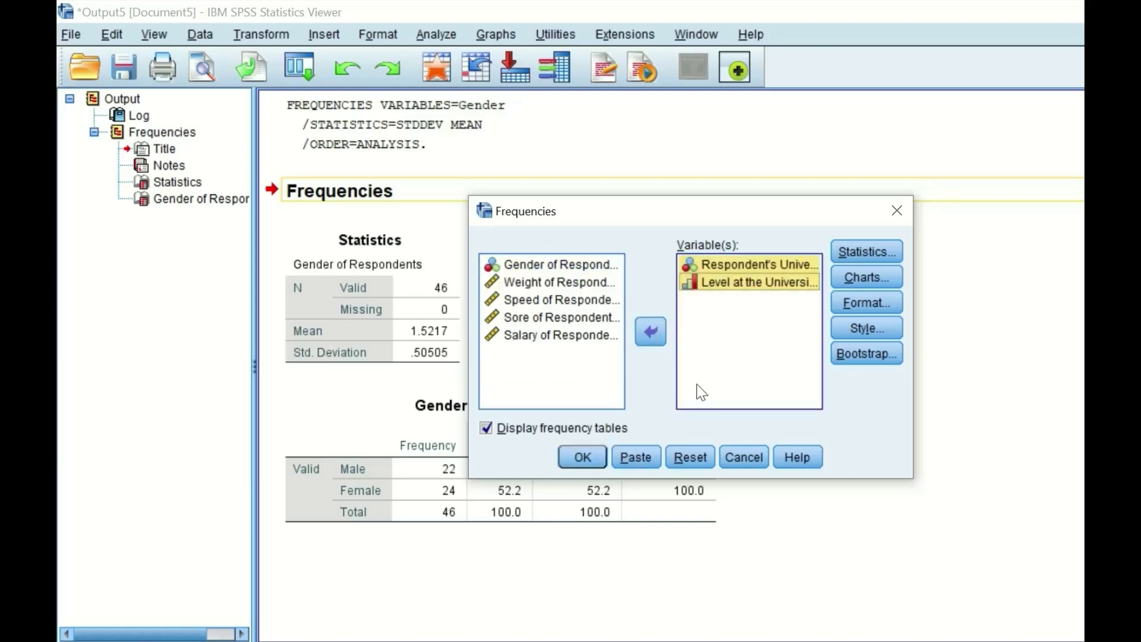
click(581, 457)
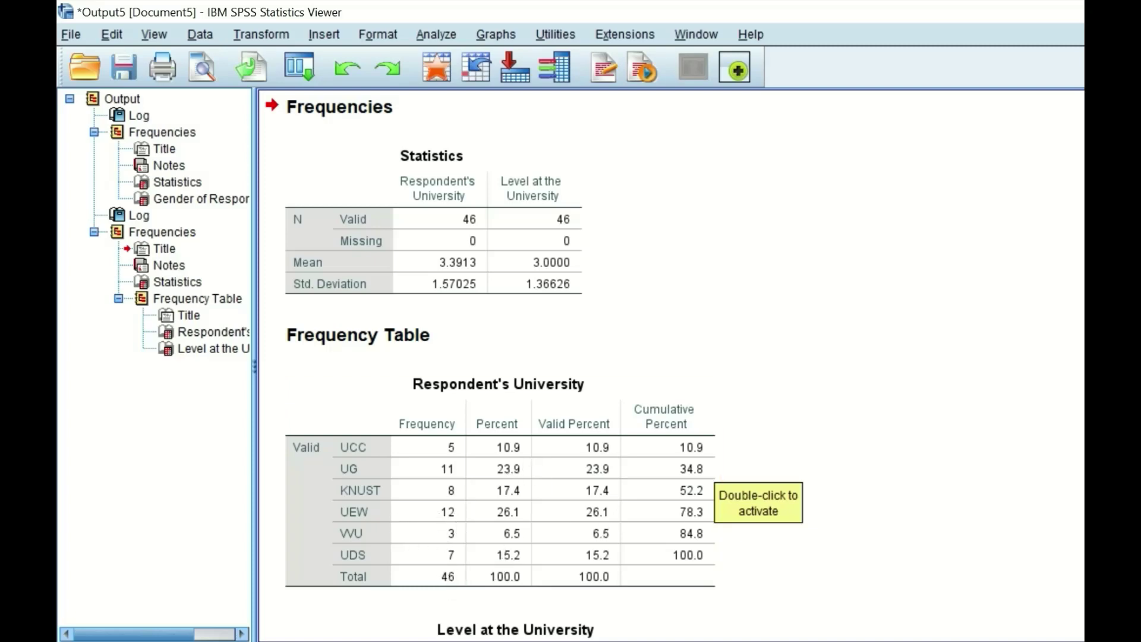
scroll(707, 476, down, 5)
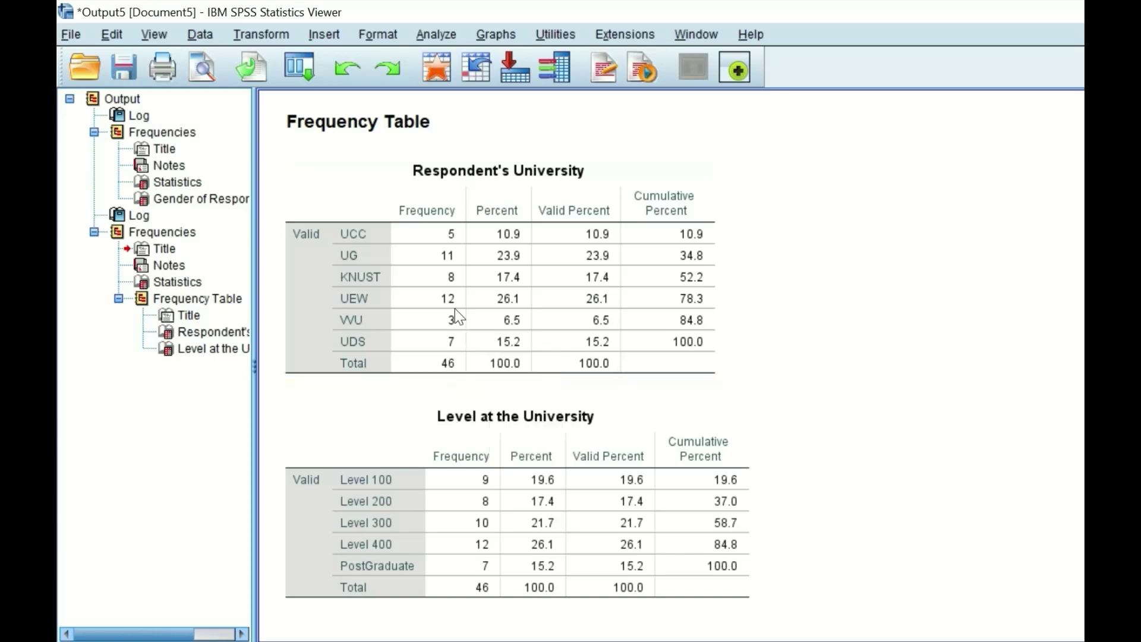
Run Descriptives on Gender of Respondents with the mean, standard deviation, minimum and maximum, displayed in variable list order.
click(424, 34)
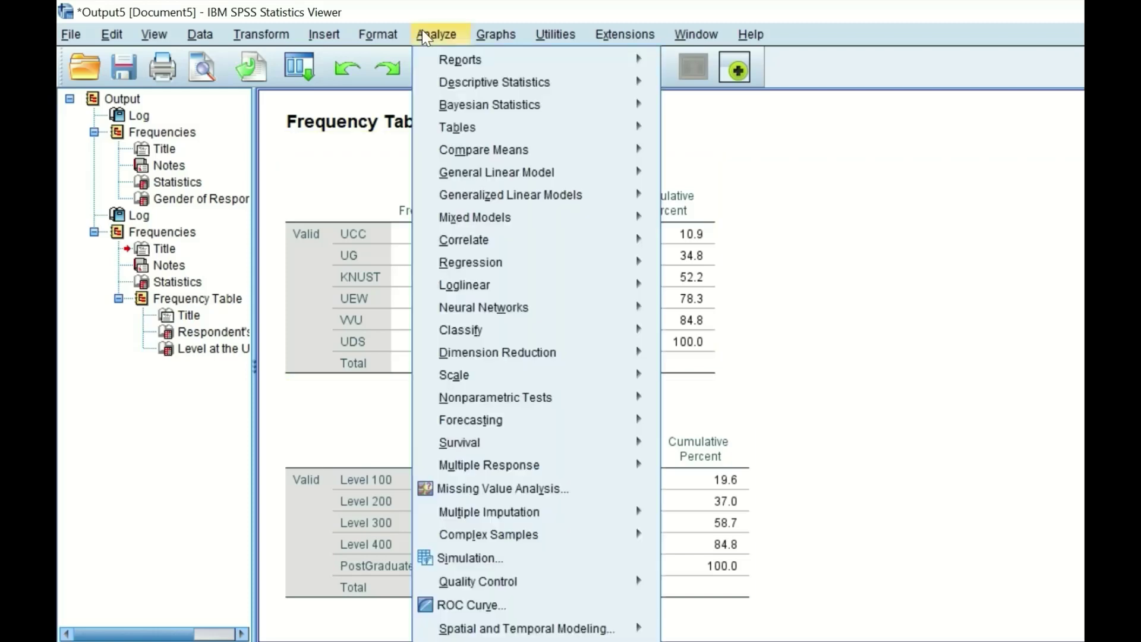
mouse_move(457, 78)
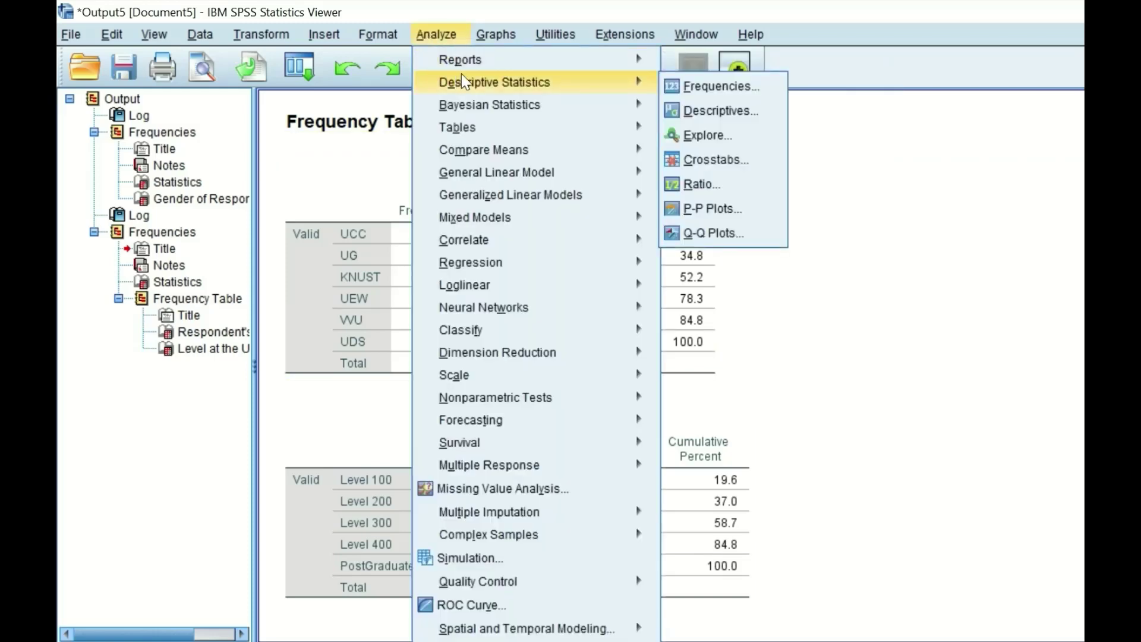
click(702, 111)
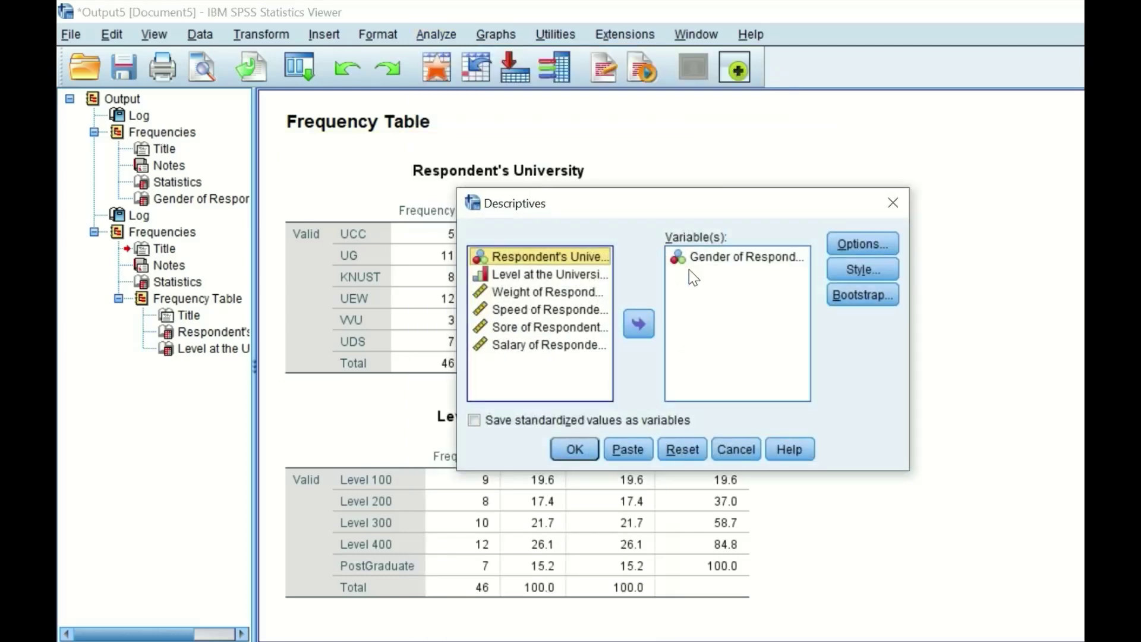
click(727, 258)
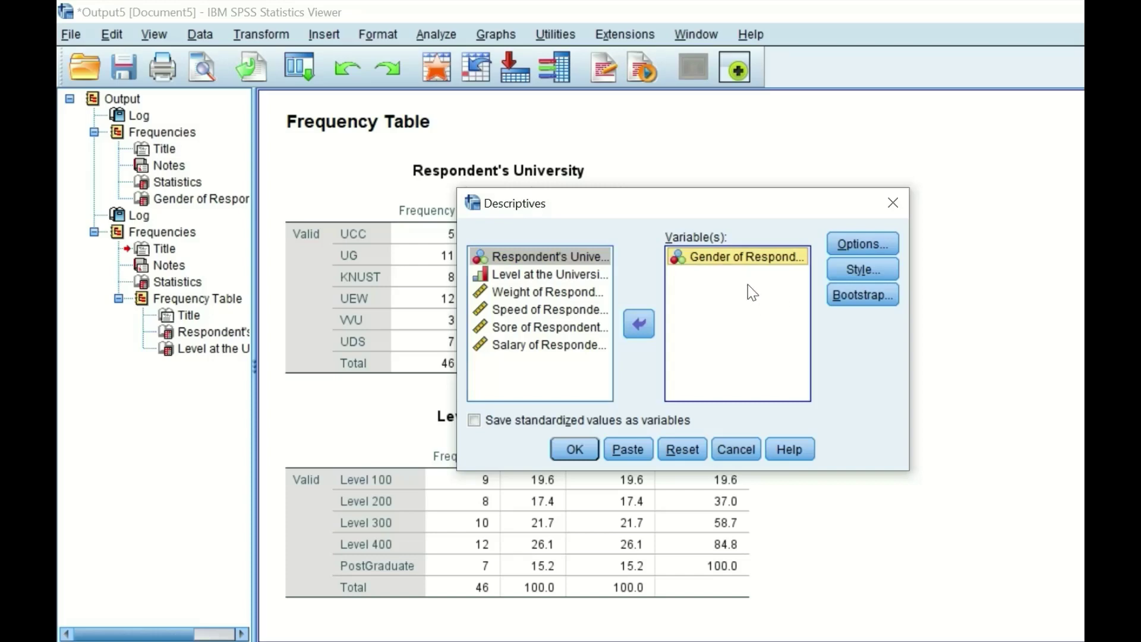
click(844, 252)
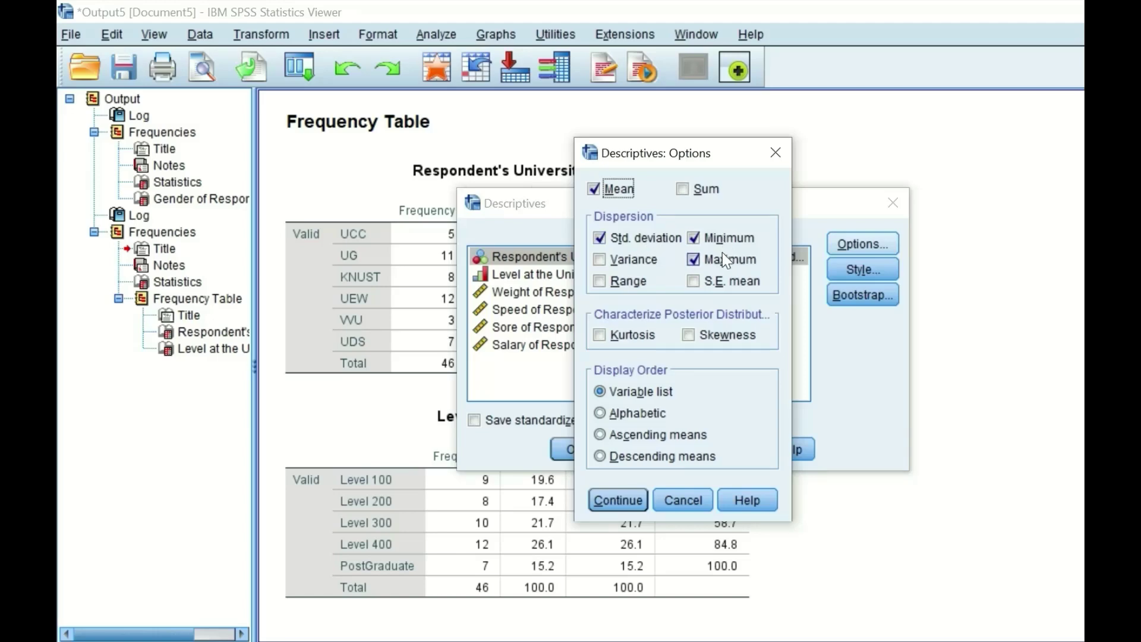
click(624, 499)
click(574, 449)
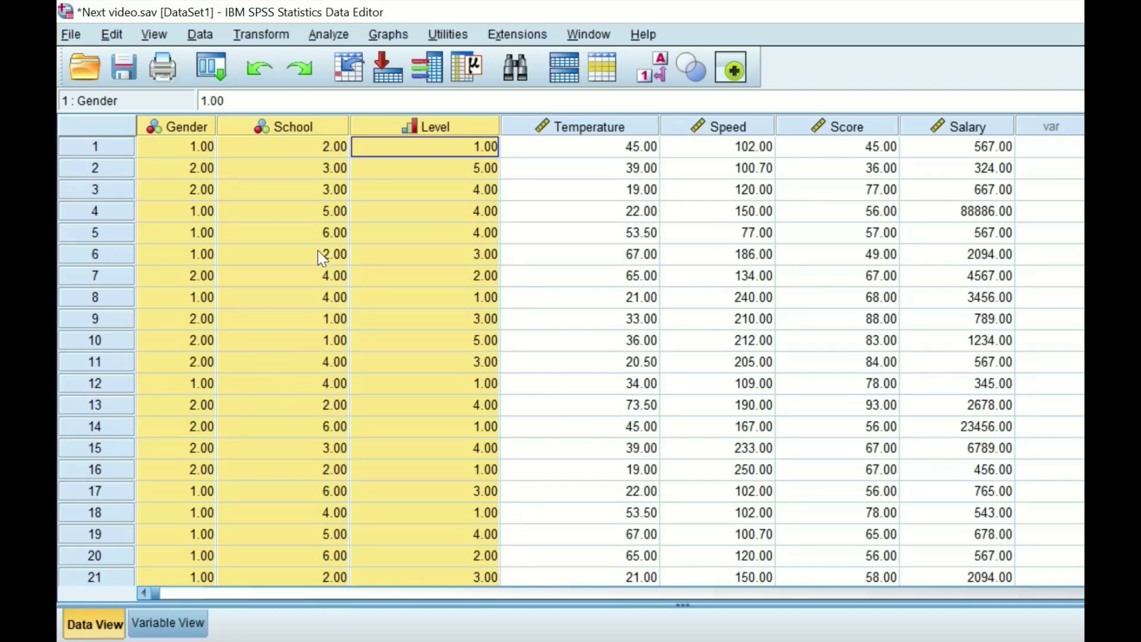
Run Frequencies on Respondent's University and Level at the University with bar charts that use percentages as chart values.
click(336, 37)
mouse_move(362, 81)
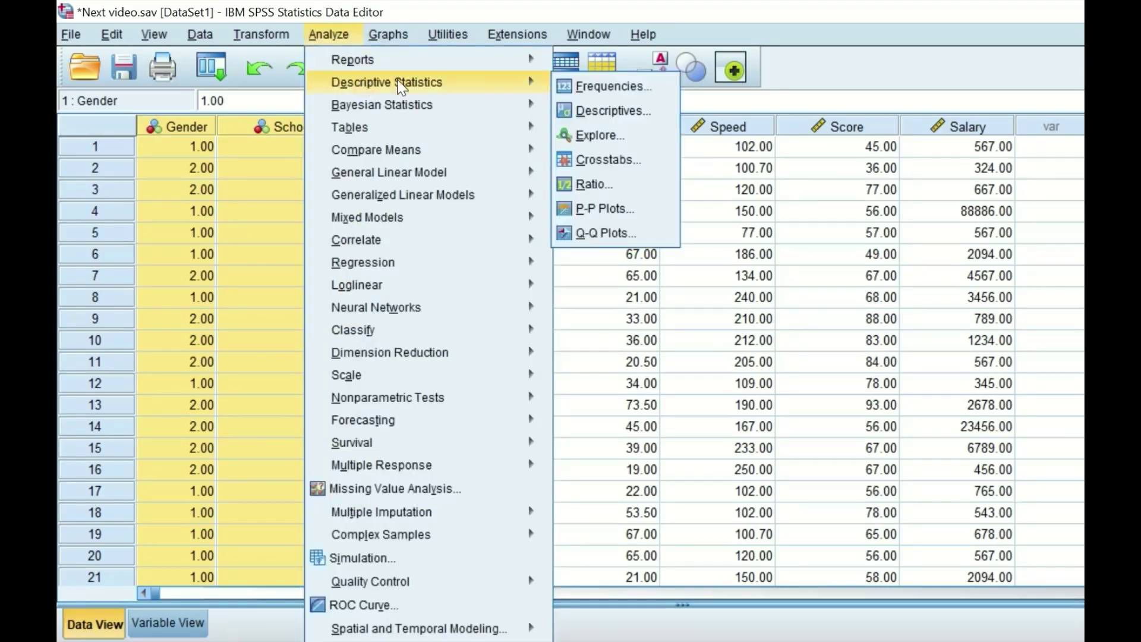
click(607, 87)
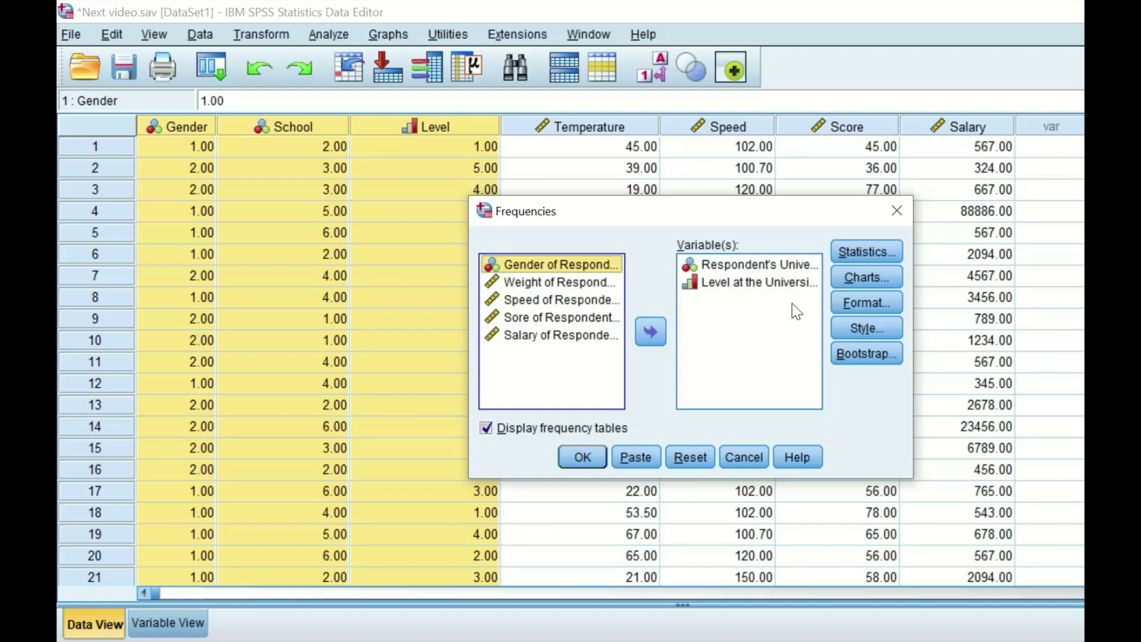
click(871, 276)
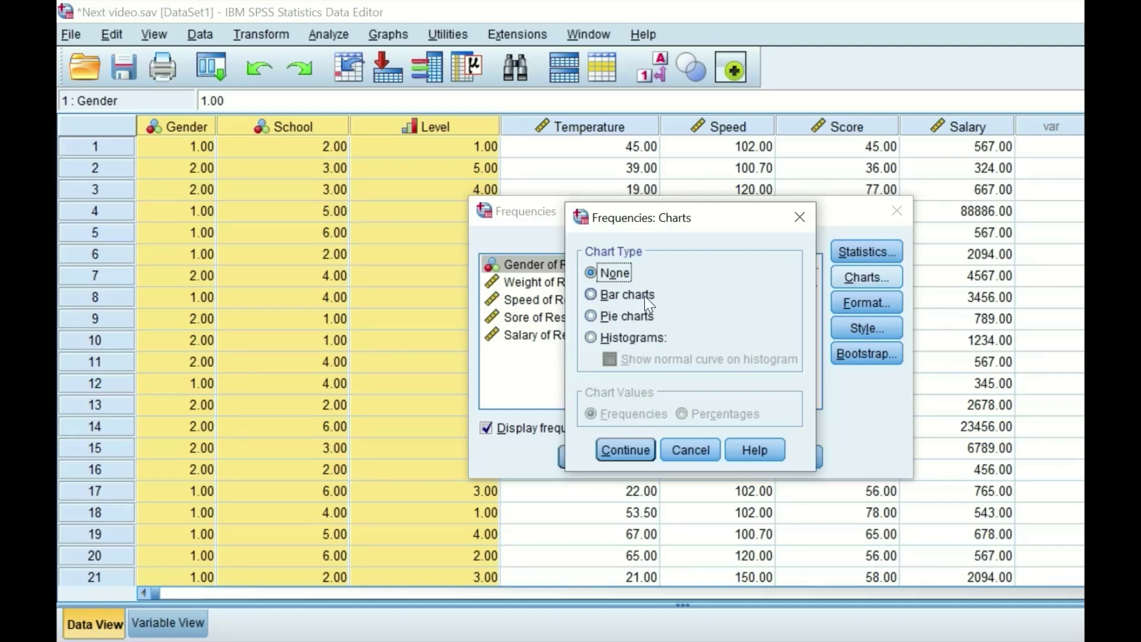
click(590, 295)
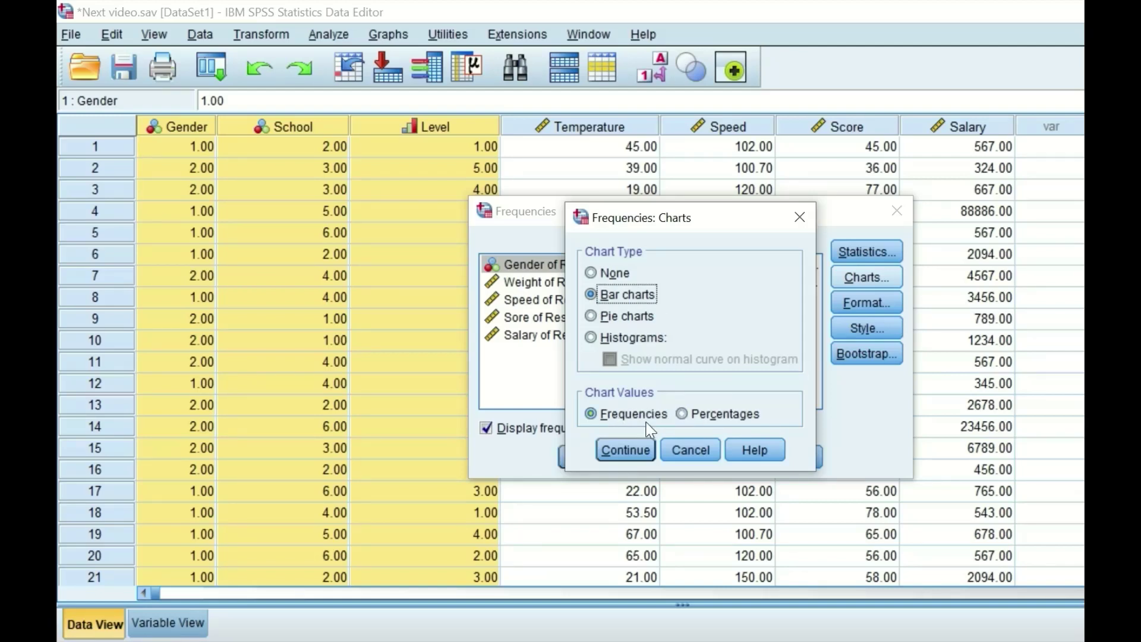
click(682, 412)
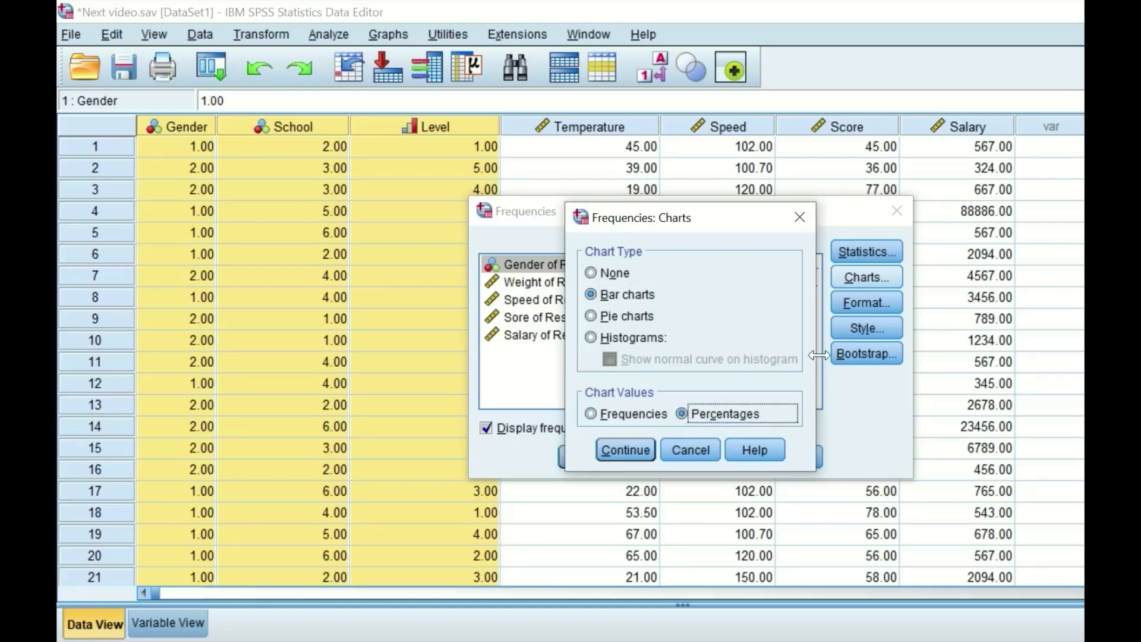
click(627, 454)
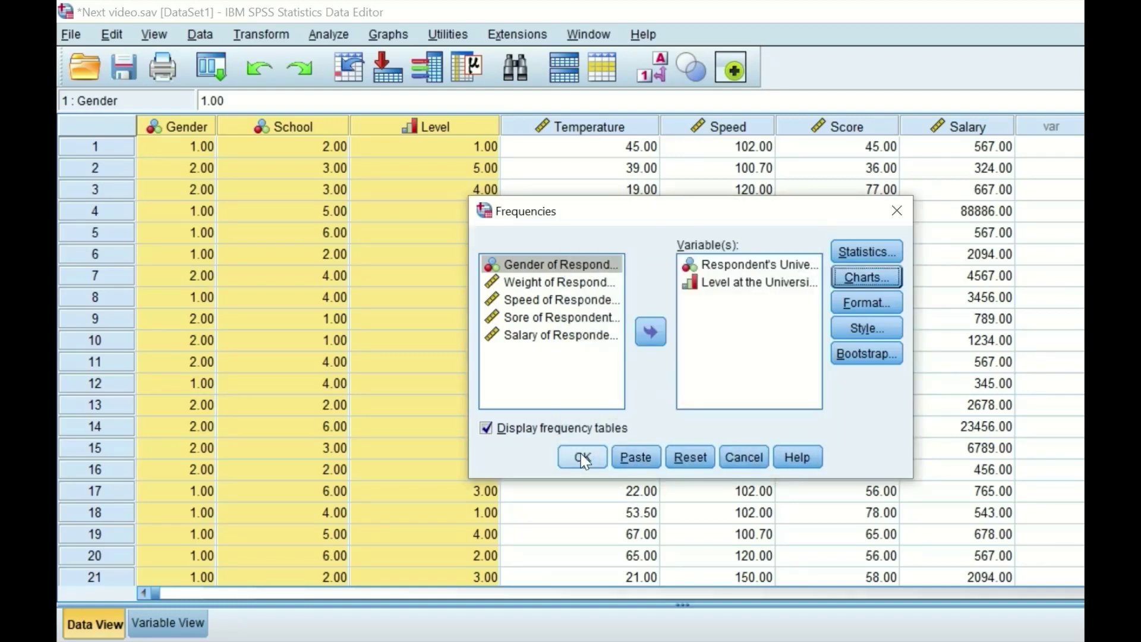
click(583, 459)
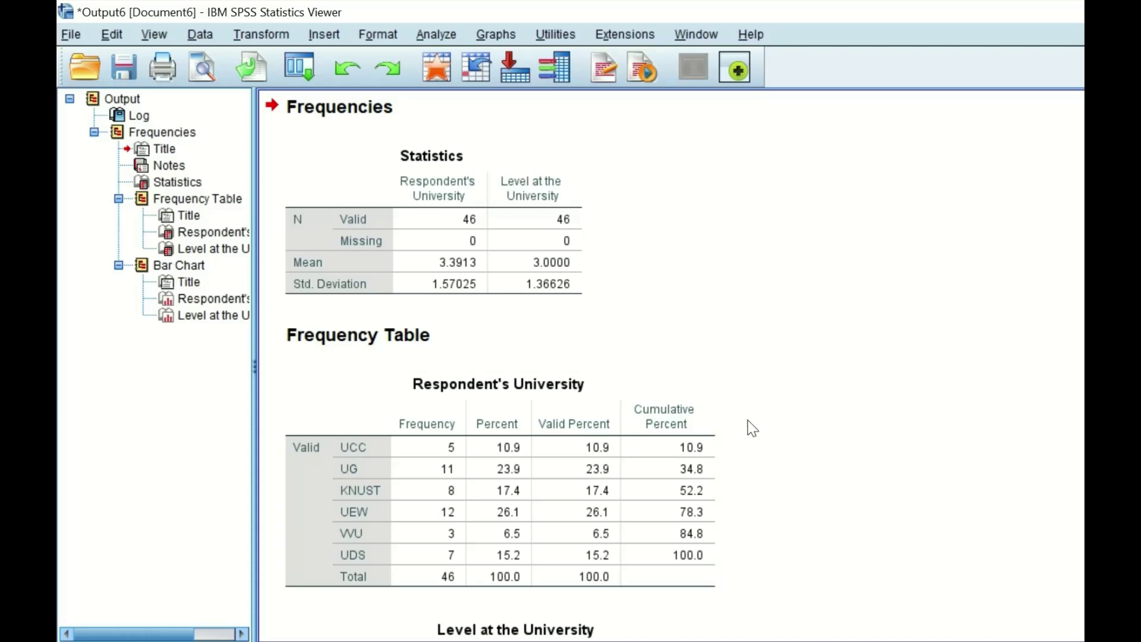
Show percentage data labels on the bars of the Respondent's University bar chart and close its chart editor.
scroll(747, 416, down, 5)
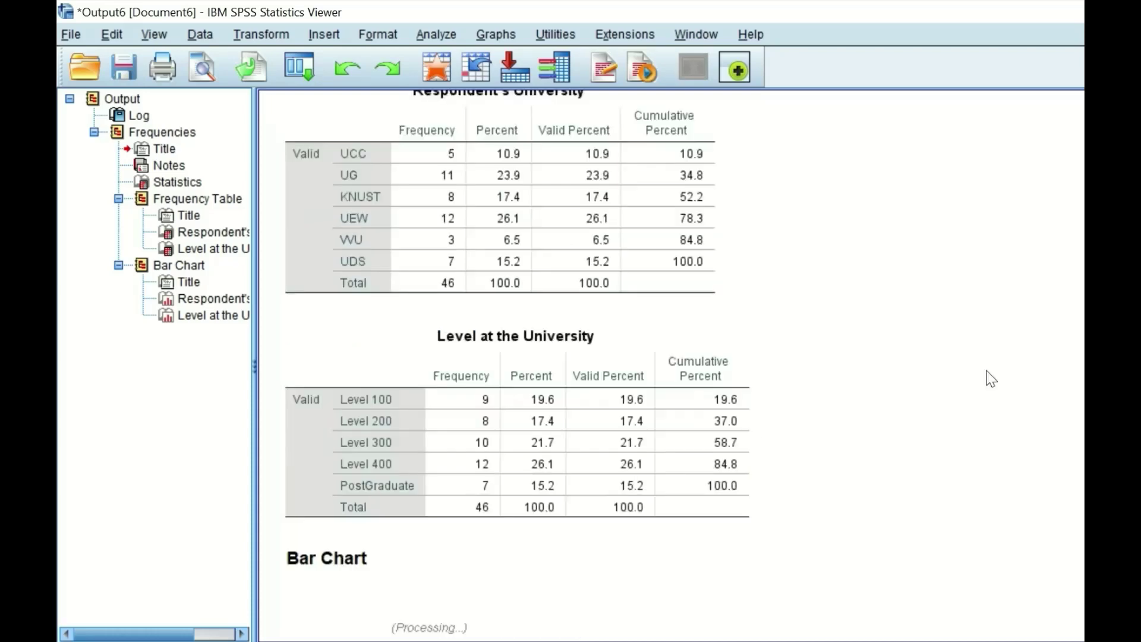
scroll(672, 365, down, 6)
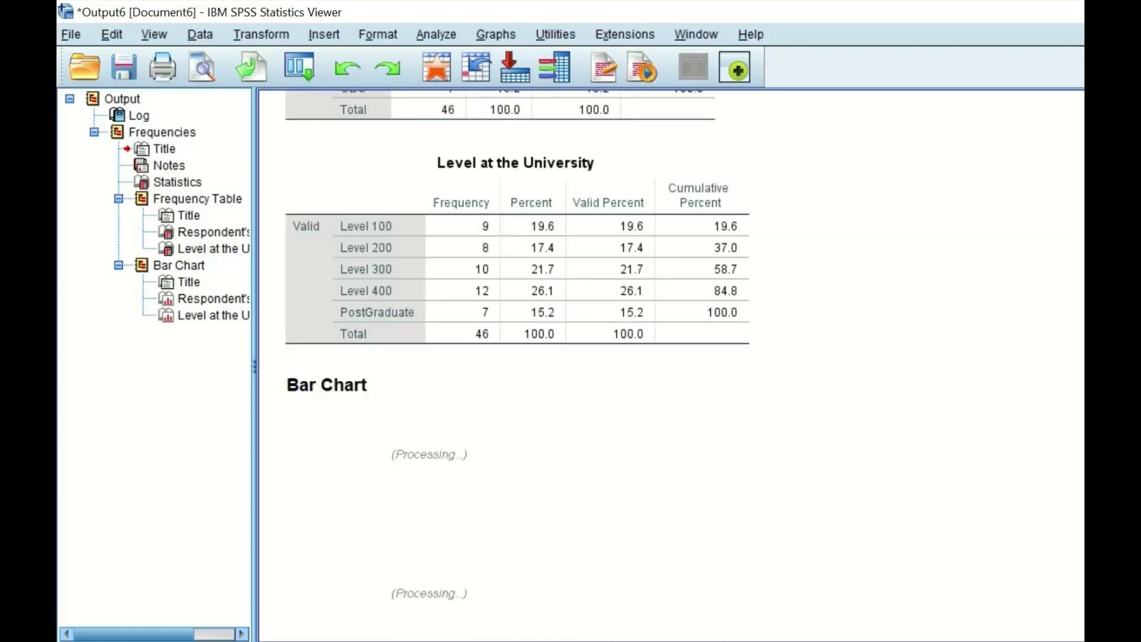
scroll(671, 366, up, 9)
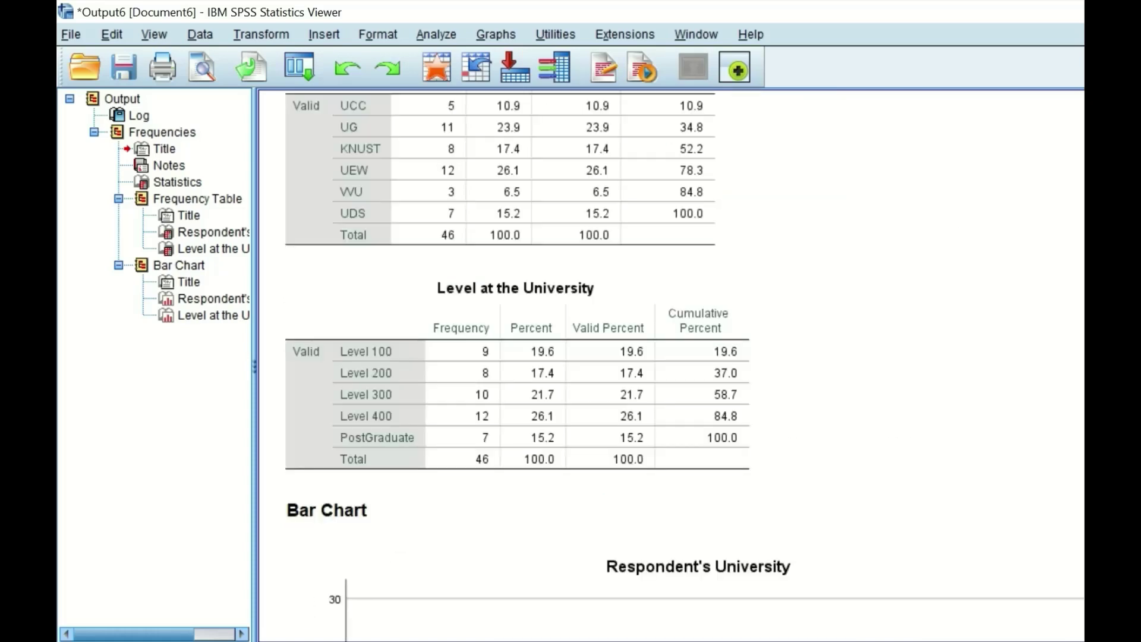
scroll(672, 366, down, 7)
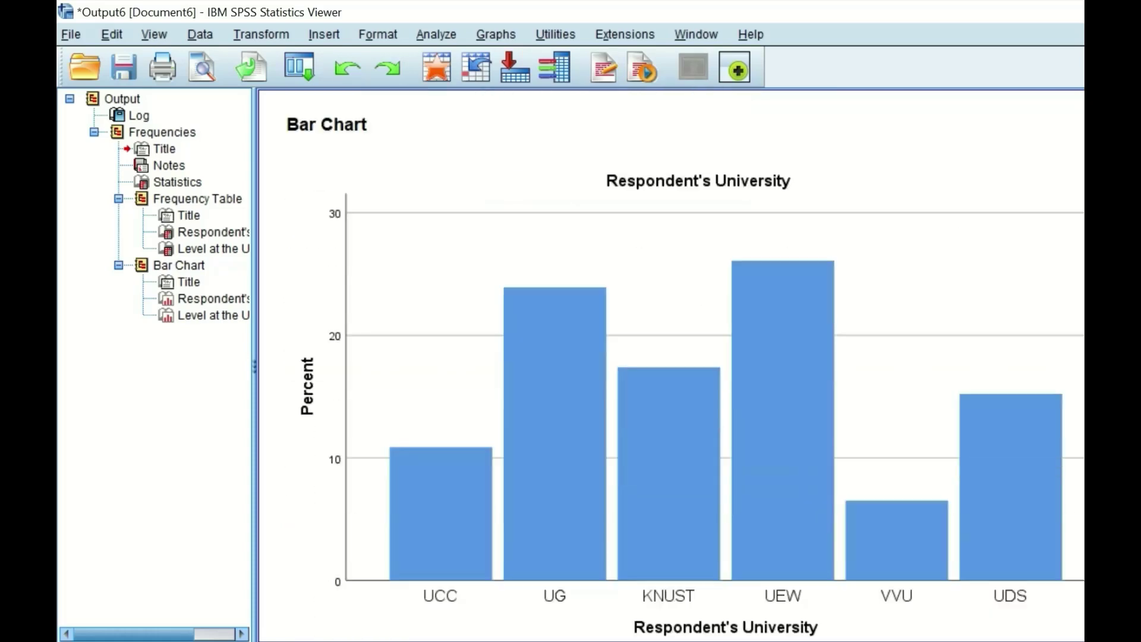
scroll(672, 366, down, 1)
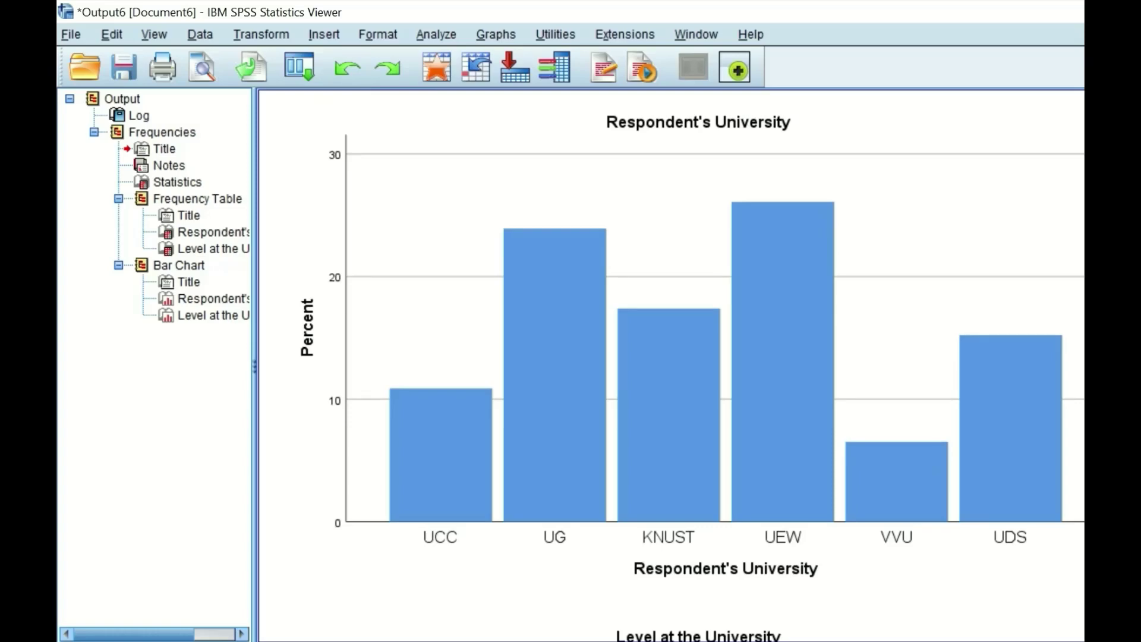
click(863, 381)
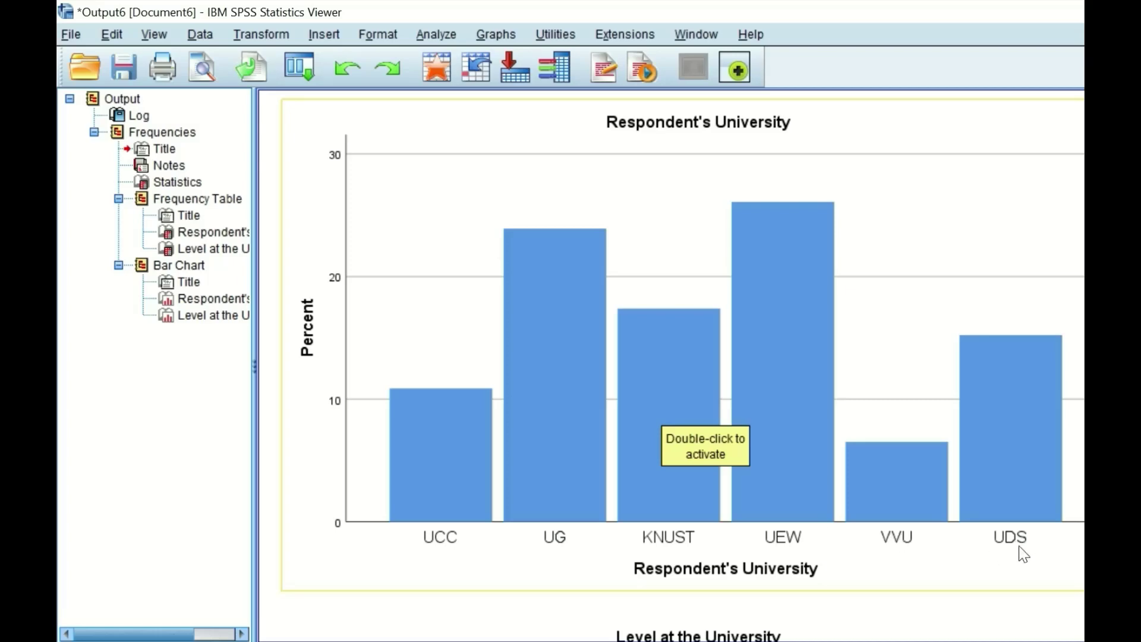
click(769, 351)
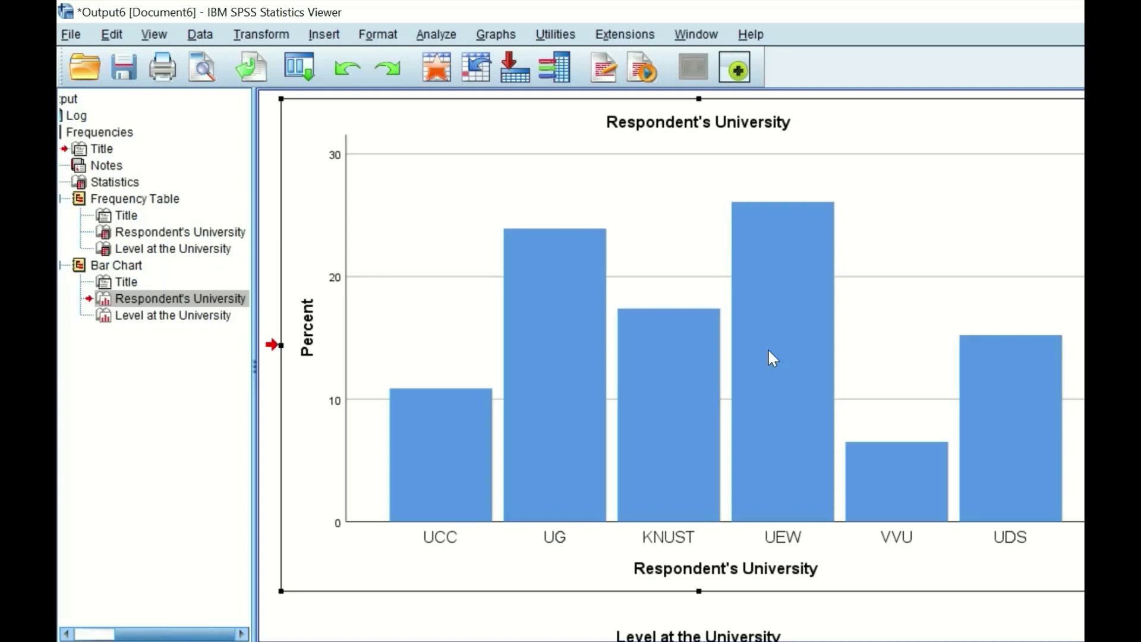
double_click(769, 351)
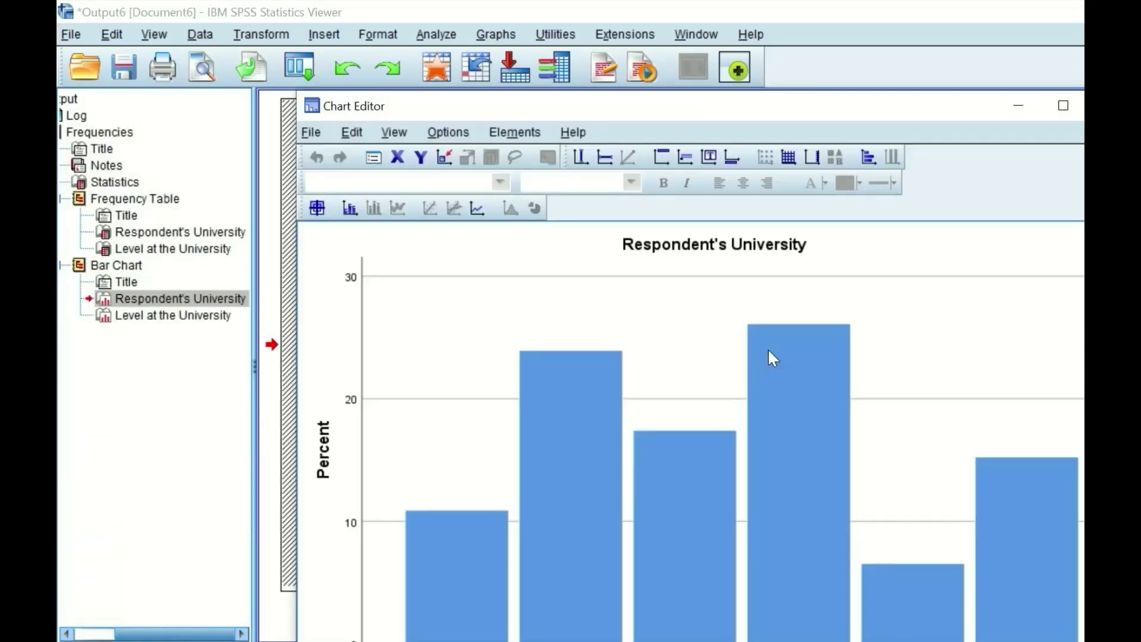
click(516, 133)
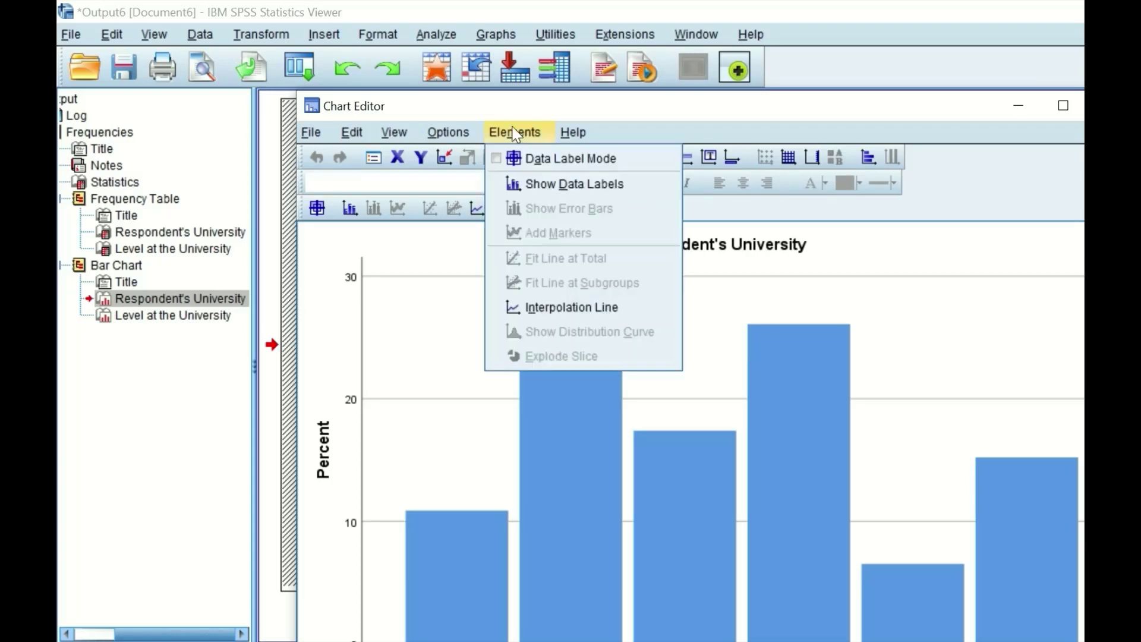
click(499, 183)
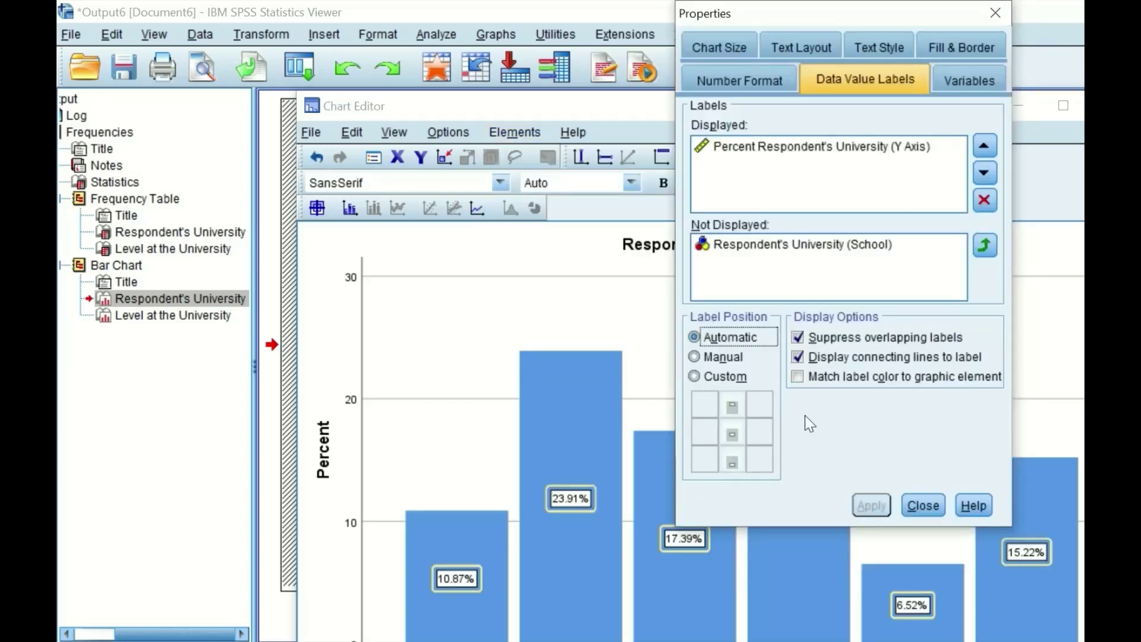
click(924, 506)
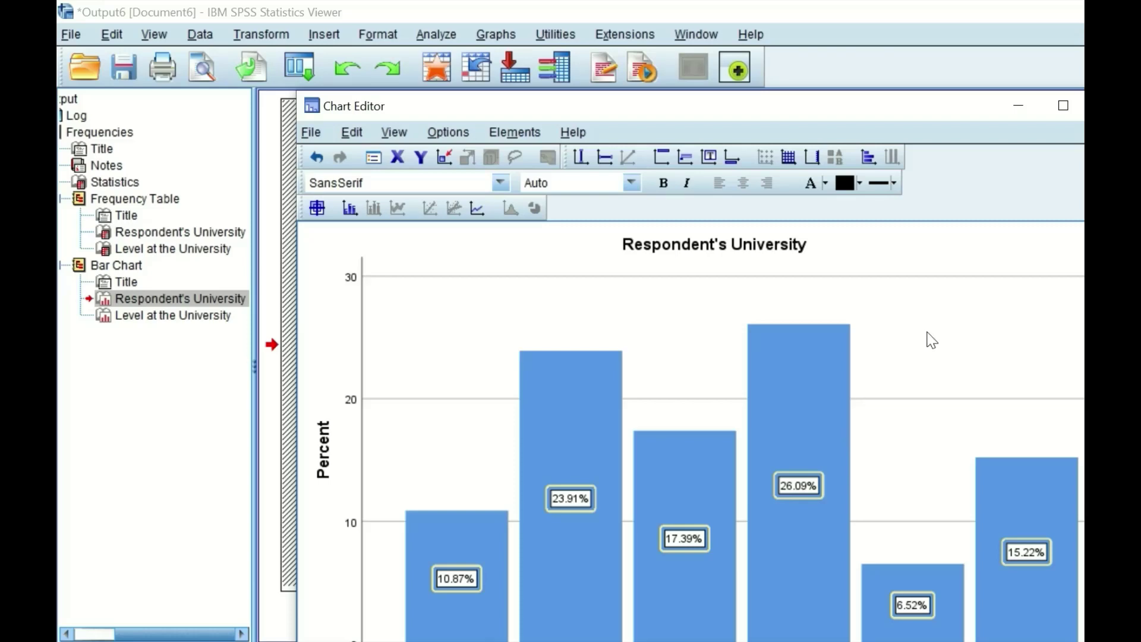
click(1108, 106)
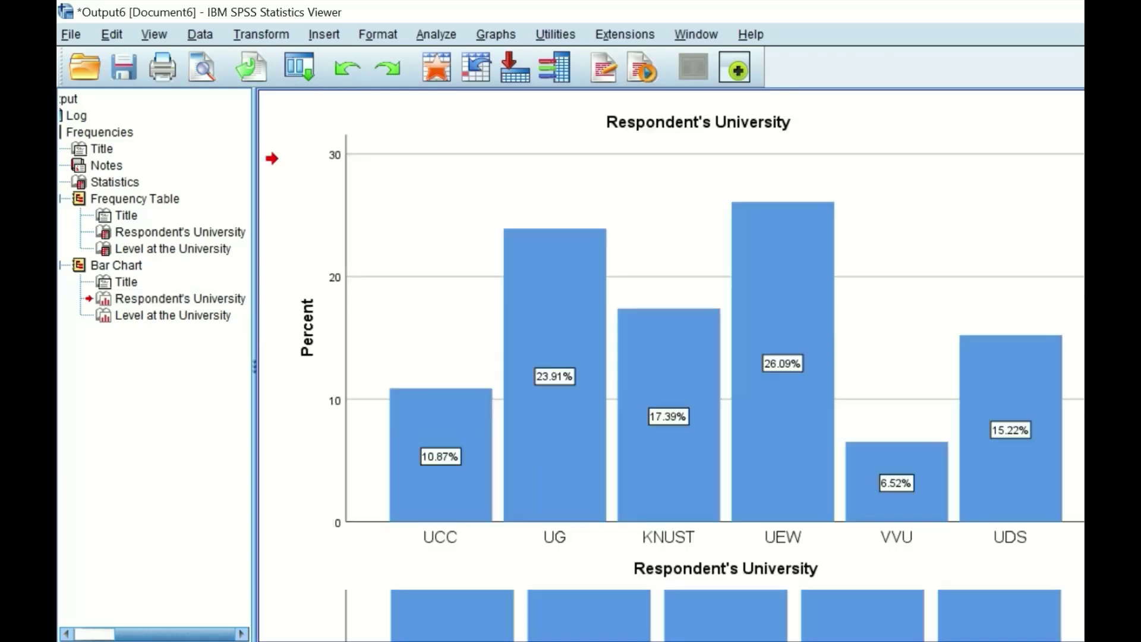
Open the Level at the University bar chart for editing, close the editor unchanged and view the chart.
scroll(672, 368, down, 5)
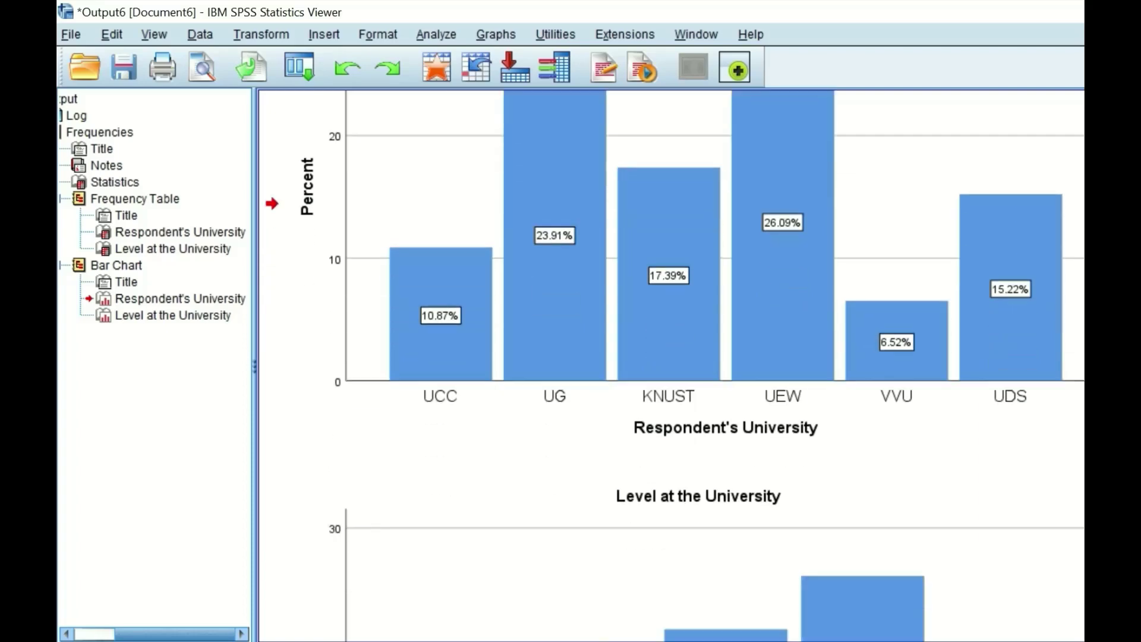
scroll(672, 369, down, 4)
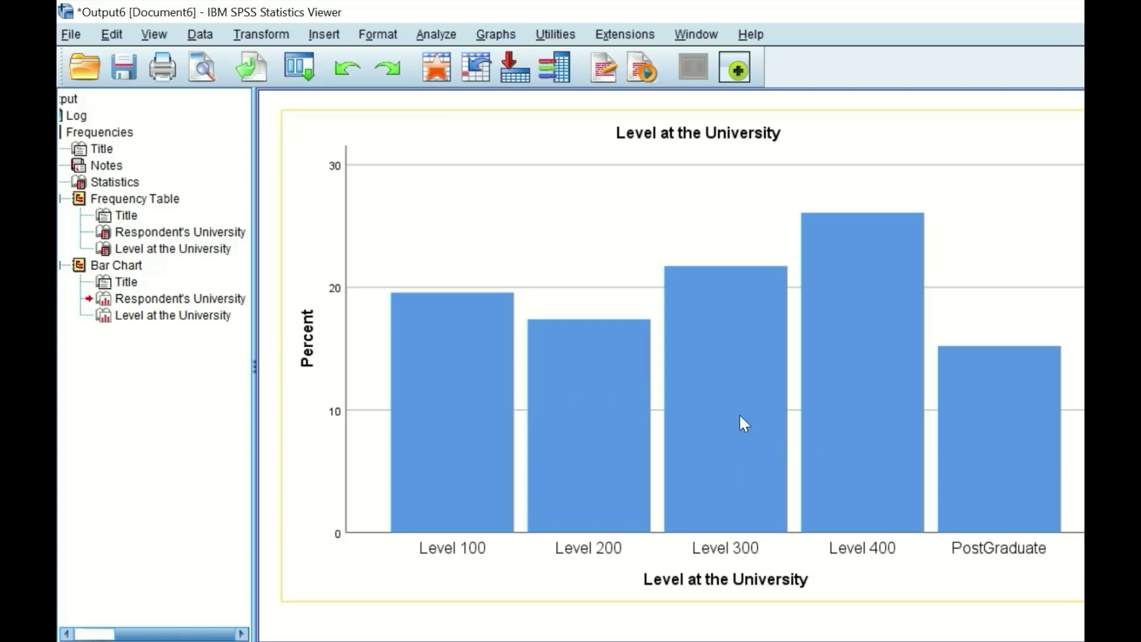
double_click(735, 318)
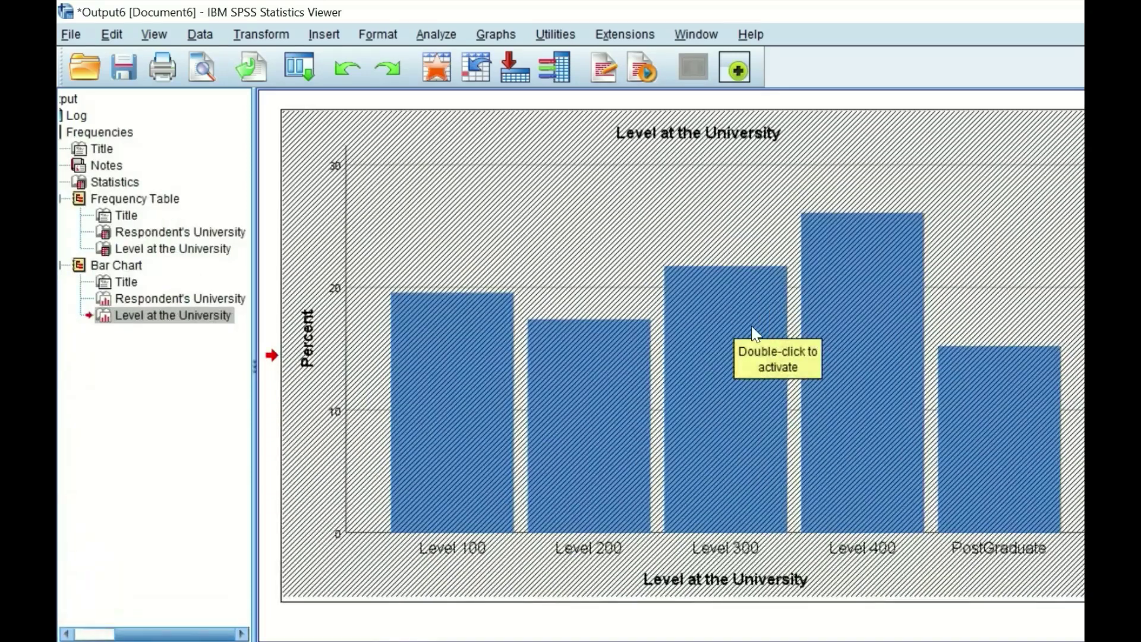
double_click(768, 330)
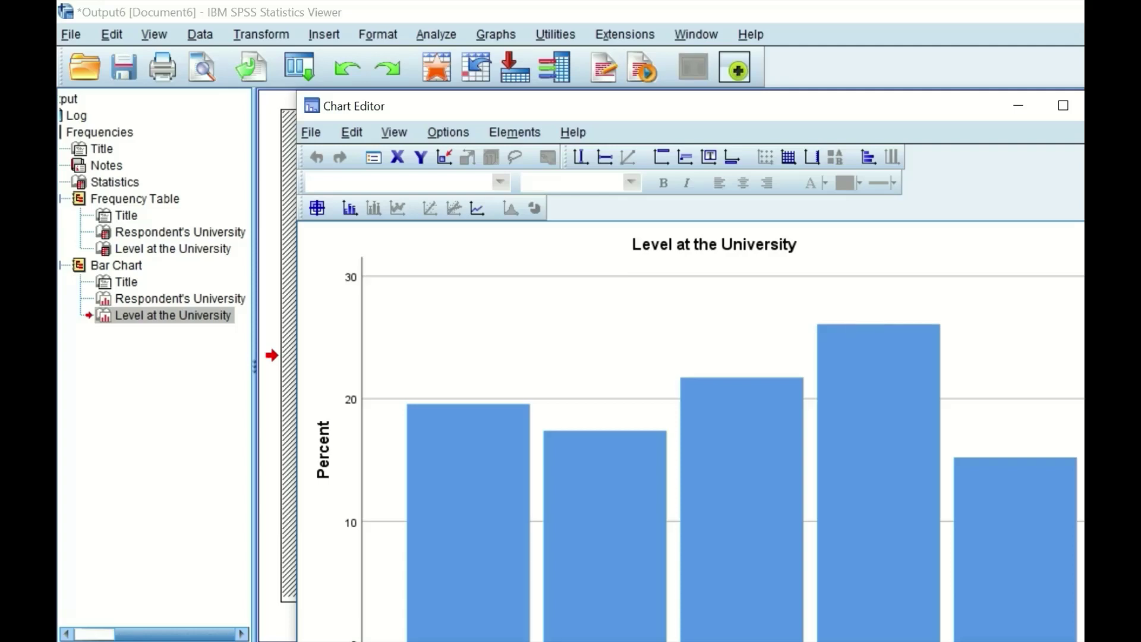
click(1109, 105)
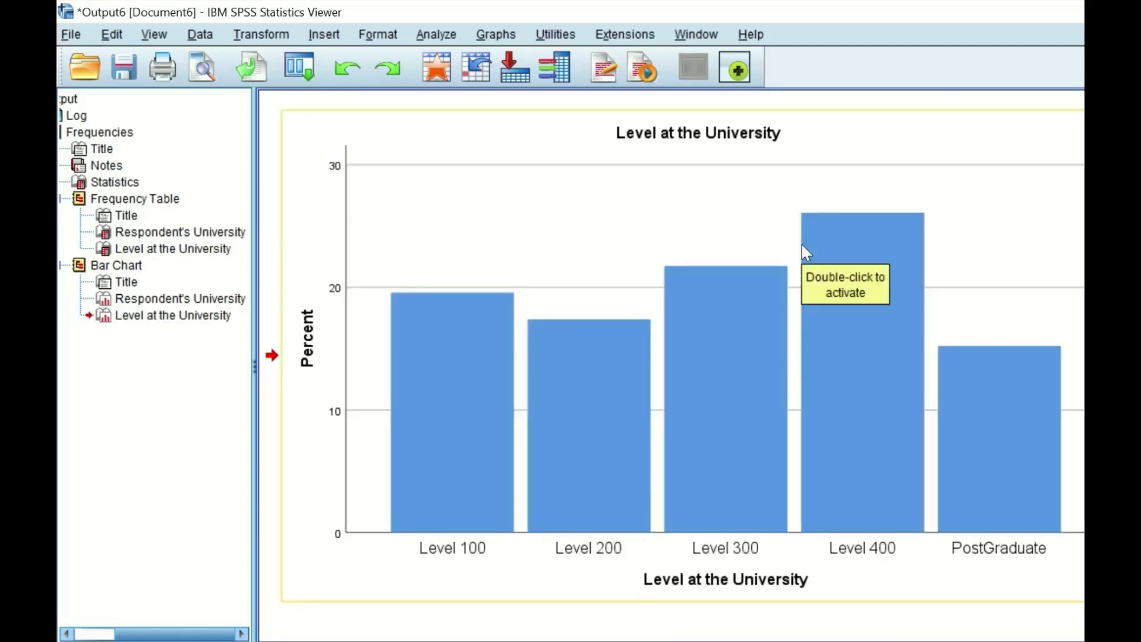
scroll(801, 244, up, 5)
scroll(801, 243, down, 5)
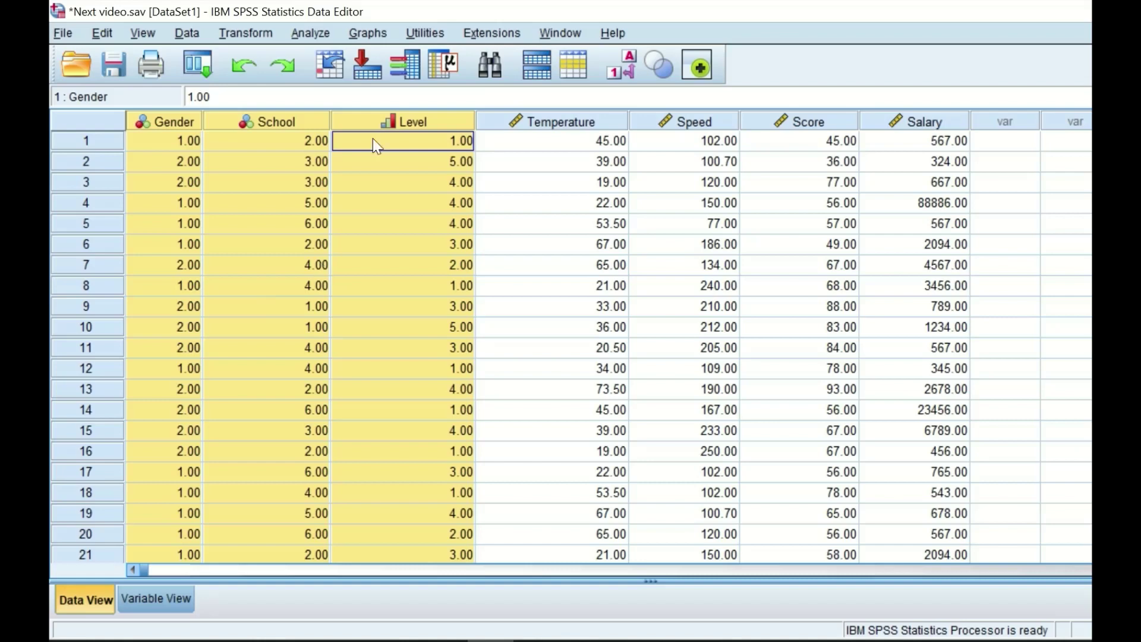
Start another Frequencies analysis and remove Respondent's University and Level at the University from its analysis variables.
click(303, 38)
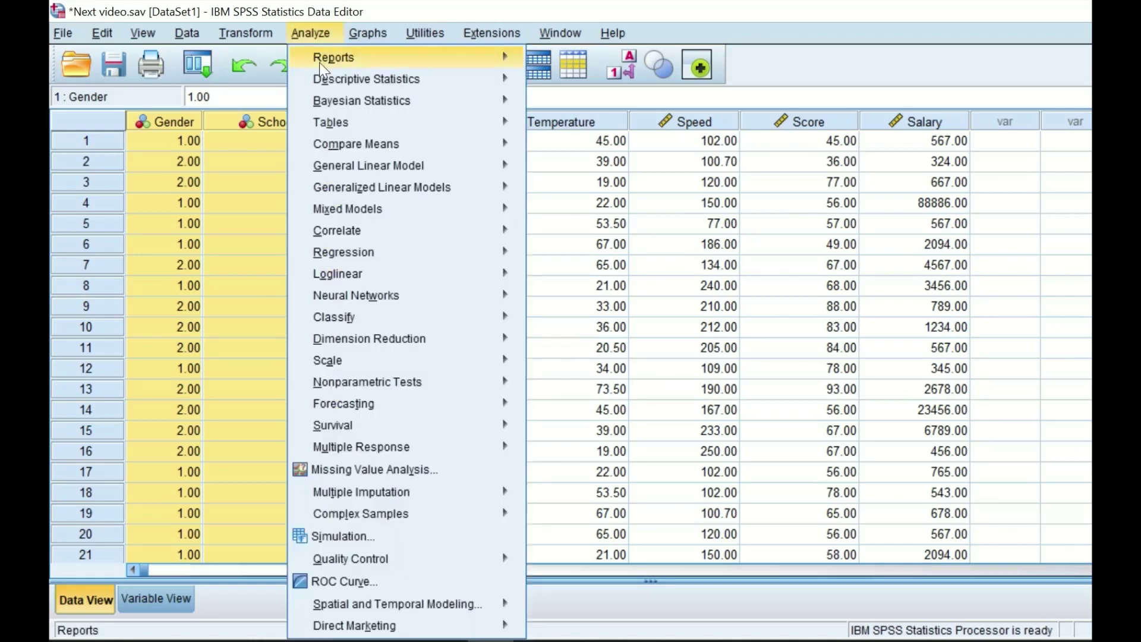
mouse_move(338, 81)
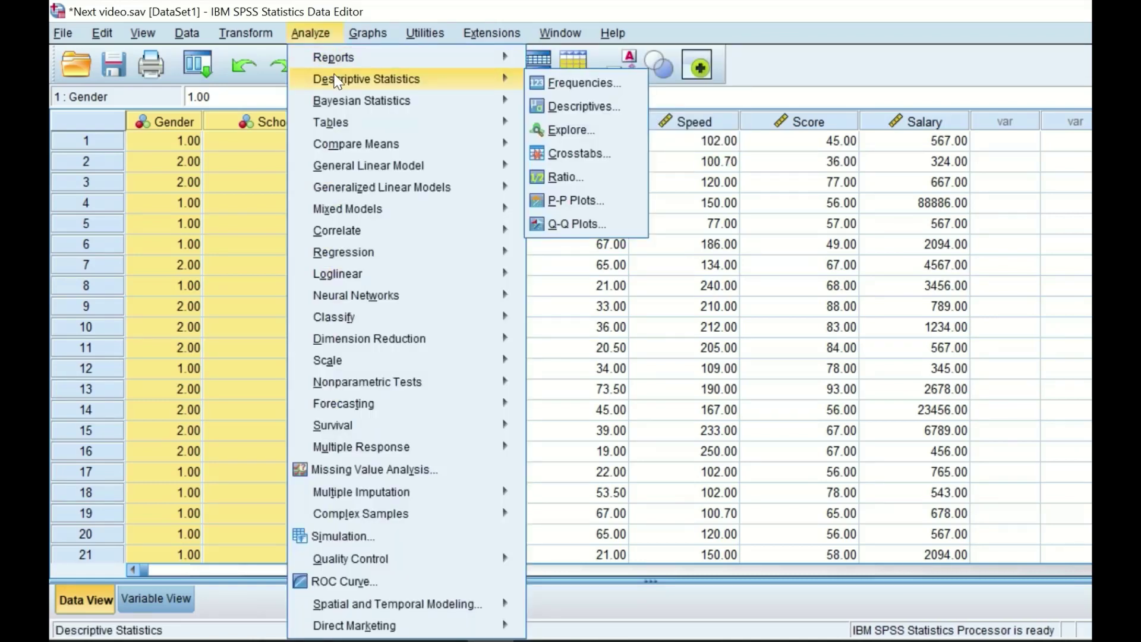
click(579, 83)
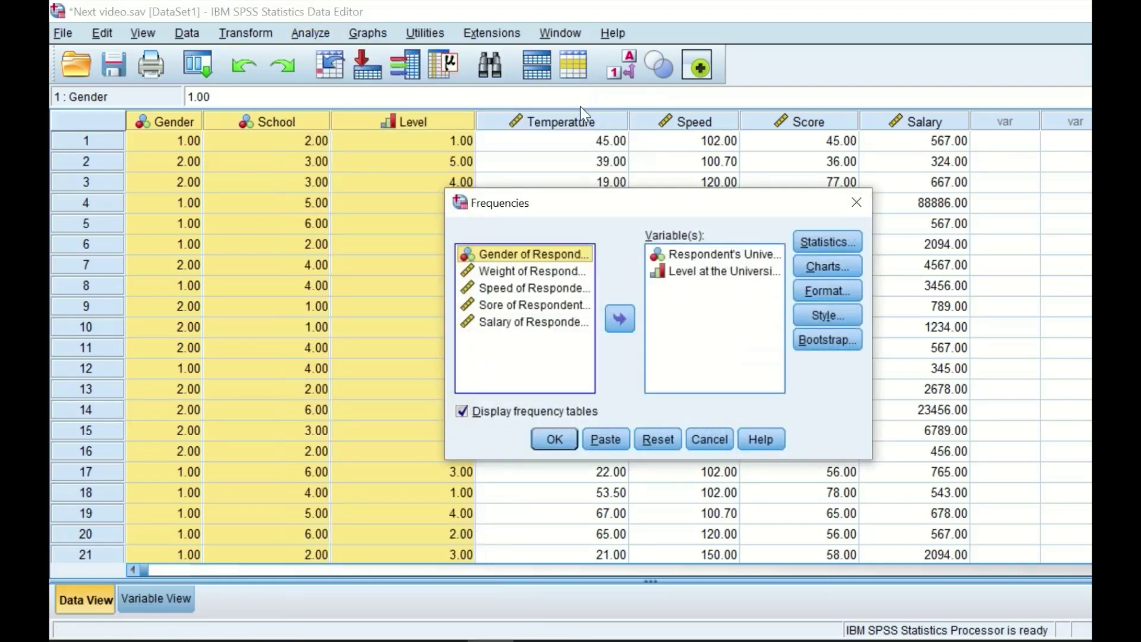
click(621, 318)
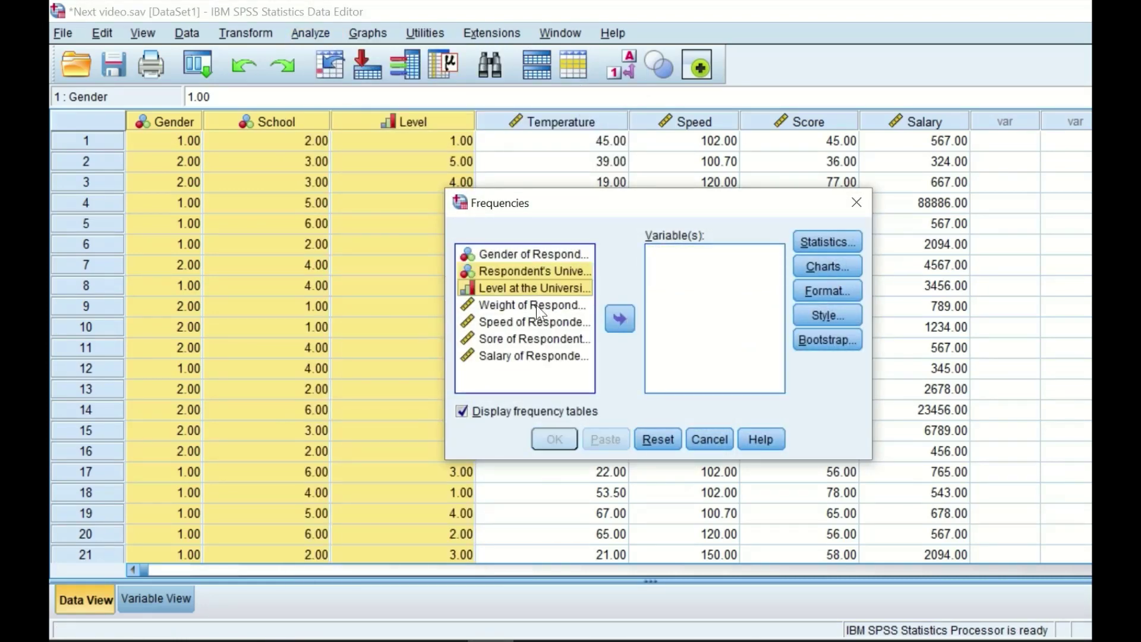
Display variable names instead of variable labels in the Frequencies source list.
right_click(536, 305)
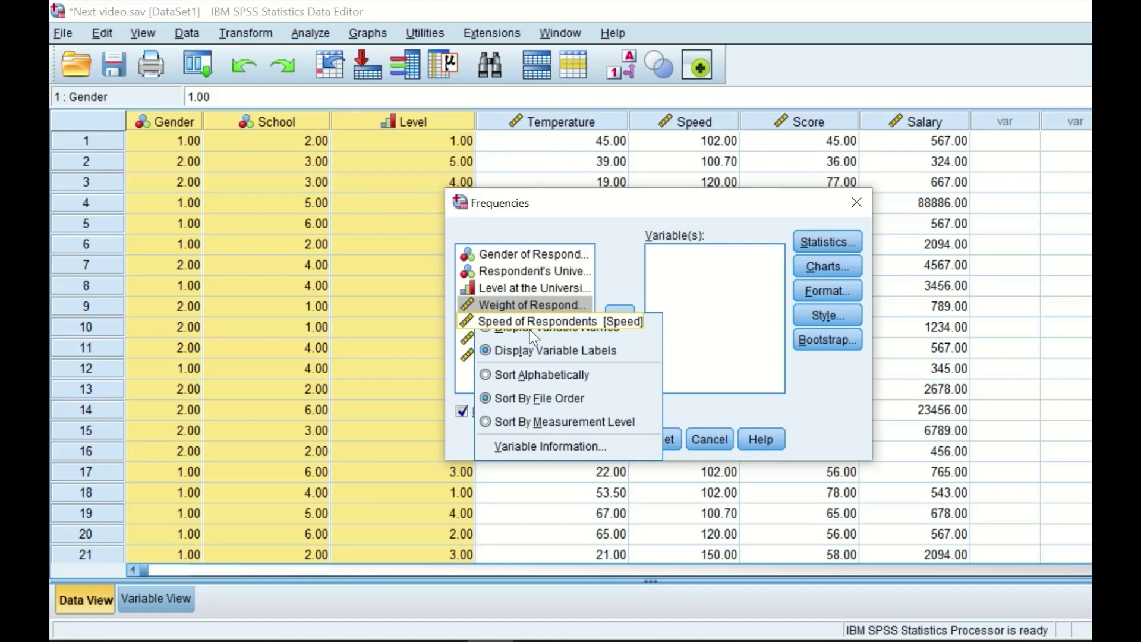
key(Escape)
click(558, 324)
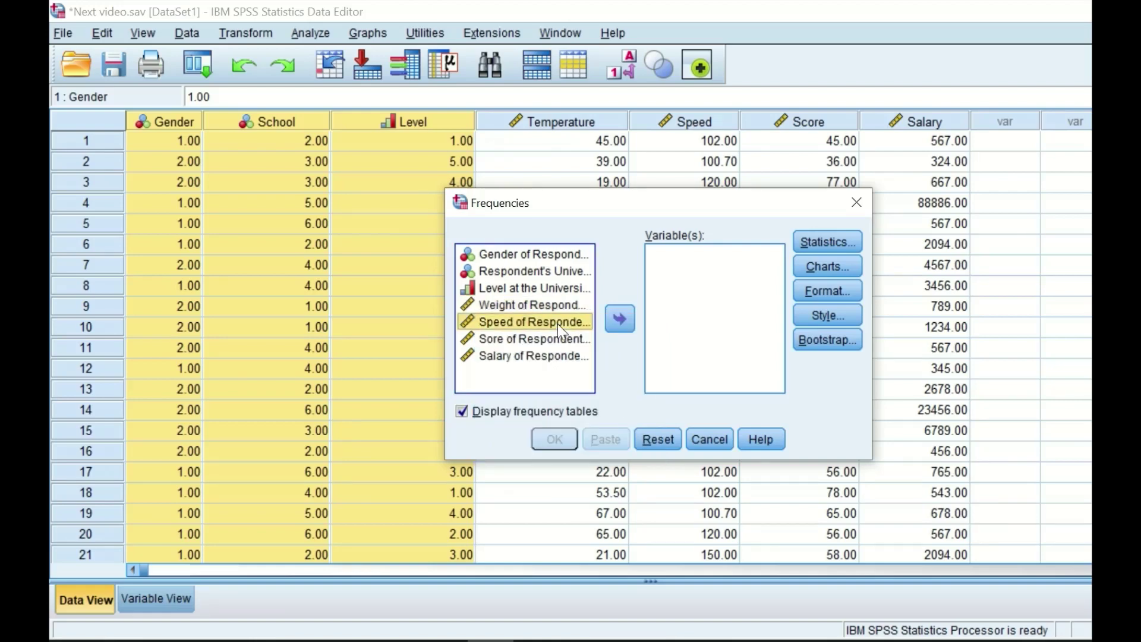
right_click(558, 323)
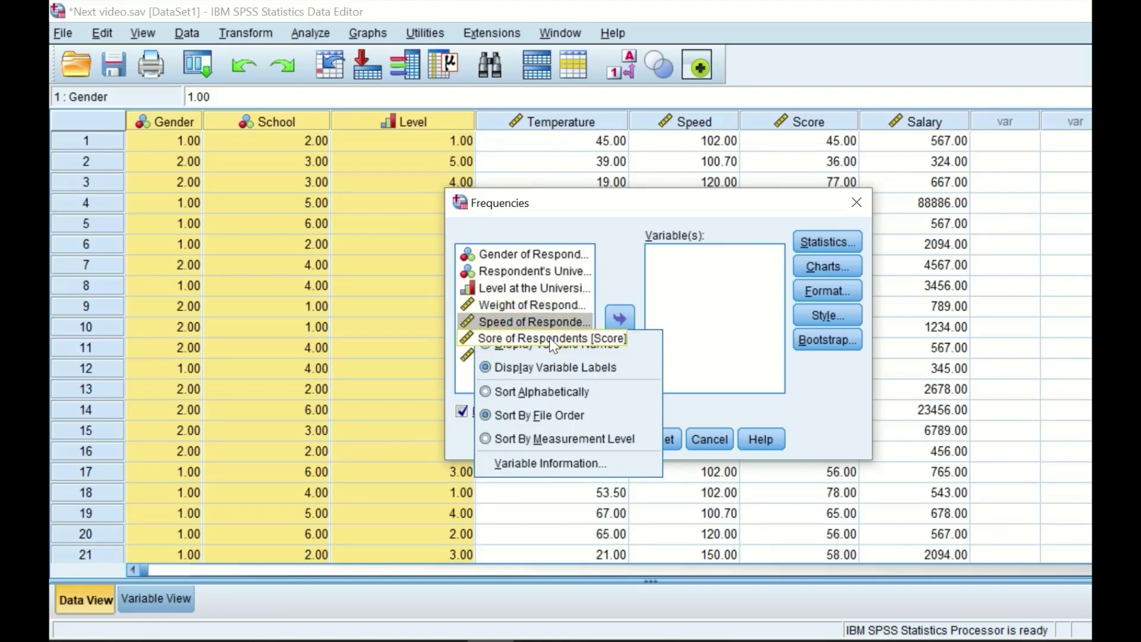
click(578, 349)
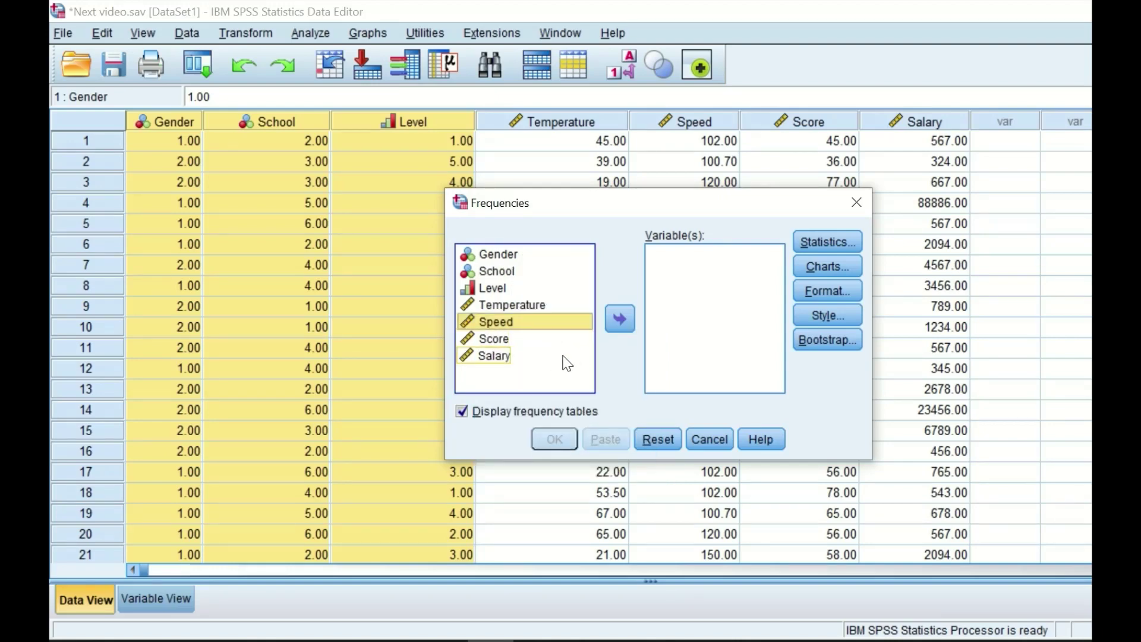
Add Gender and Level to the Frequencies analysis variables.
click(498, 252)
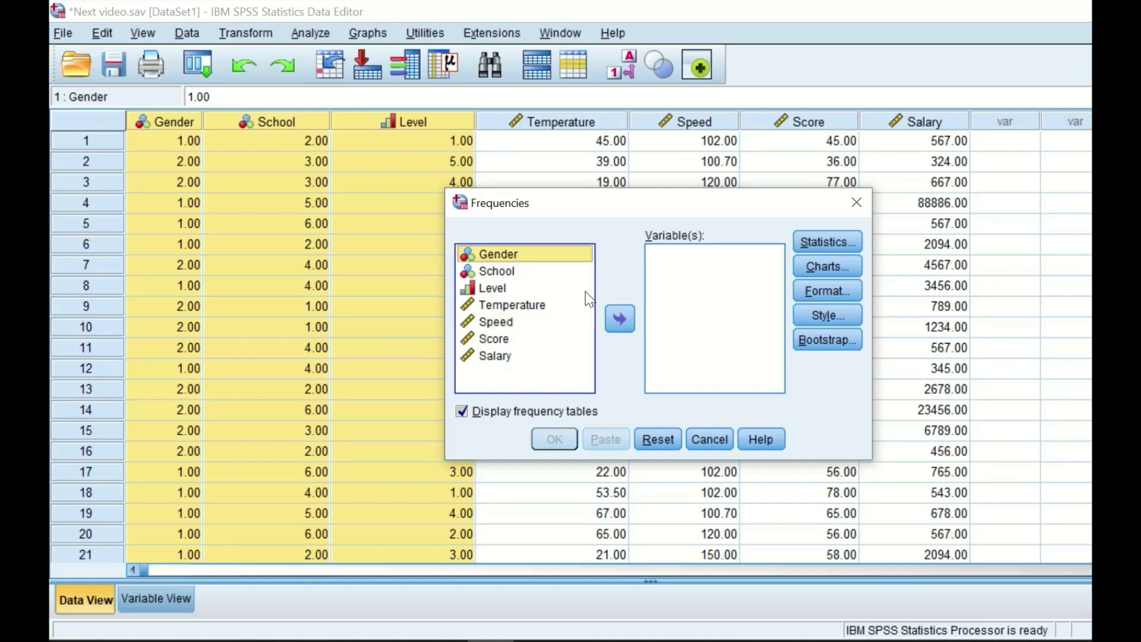
ctrl+click(497, 289)
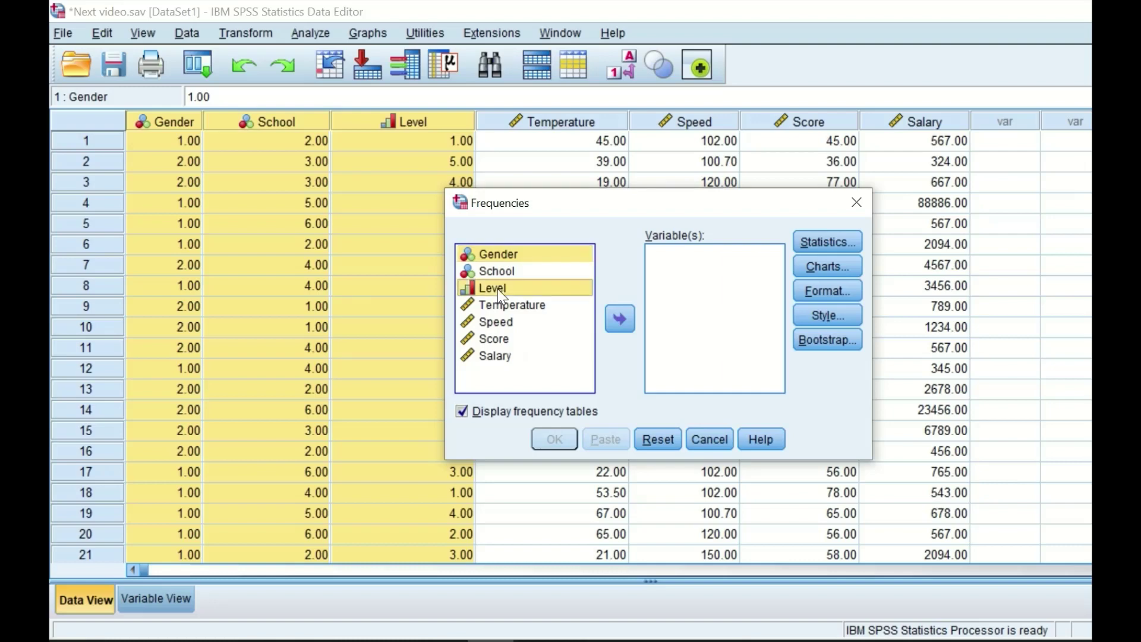
click(619, 317)
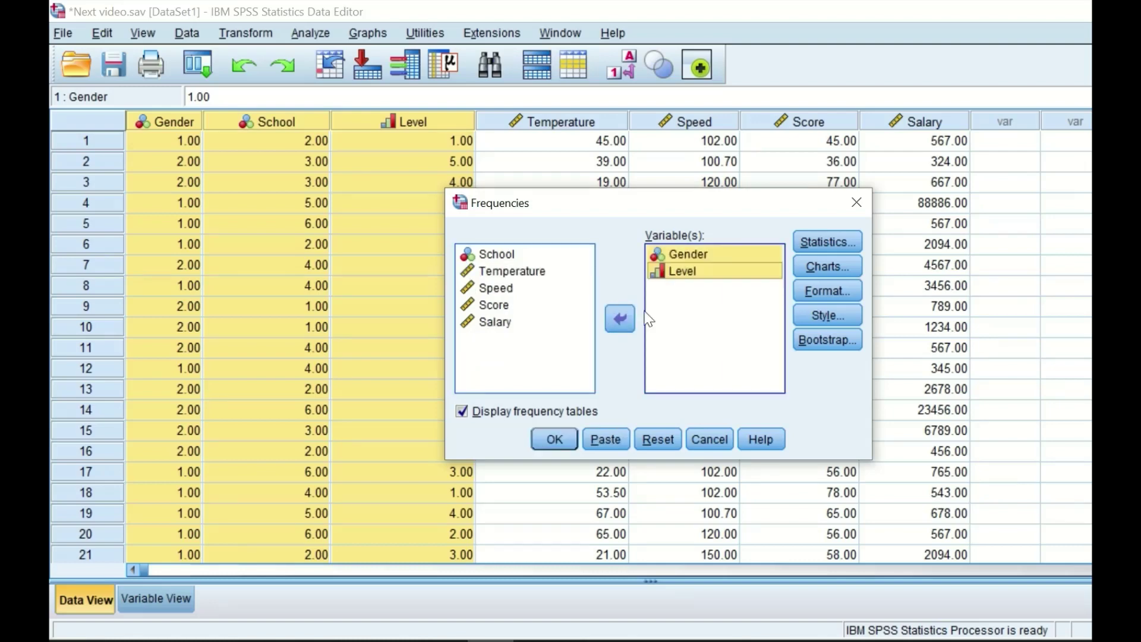
Set the Frequencies chart type to pie charts and run the analysis.
click(839, 269)
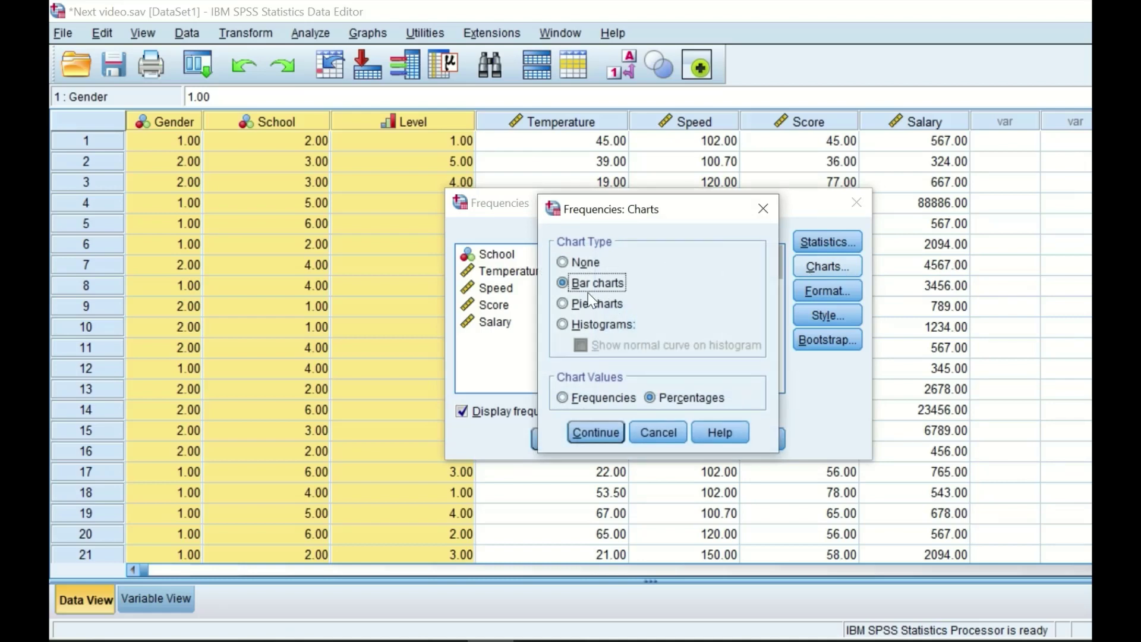
click(563, 305)
click(606, 428)
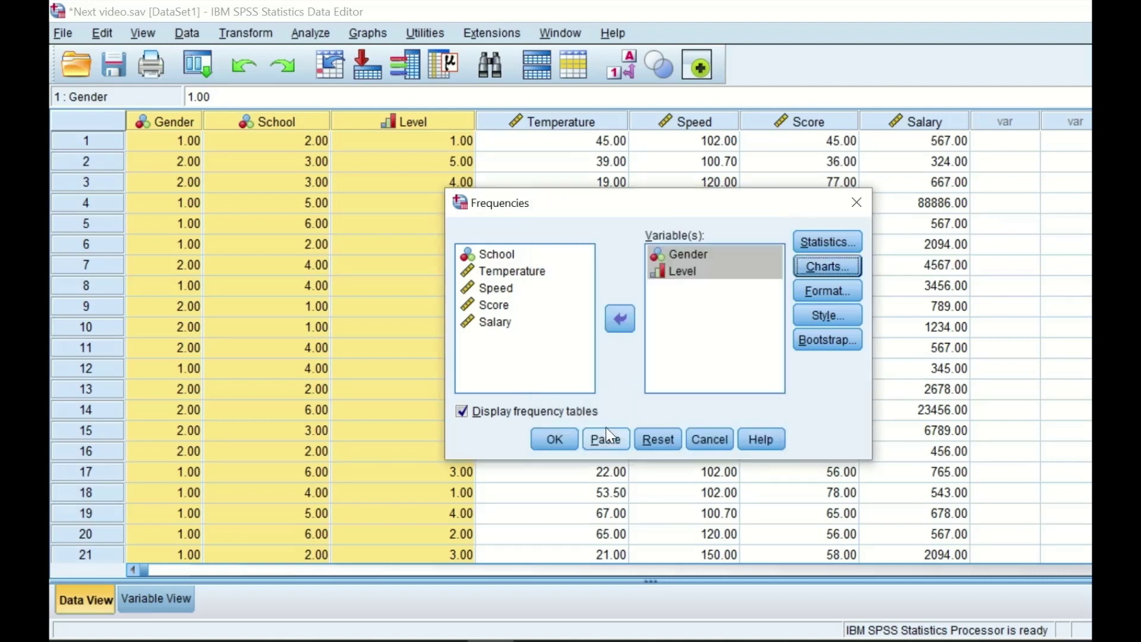
click(557, 439)
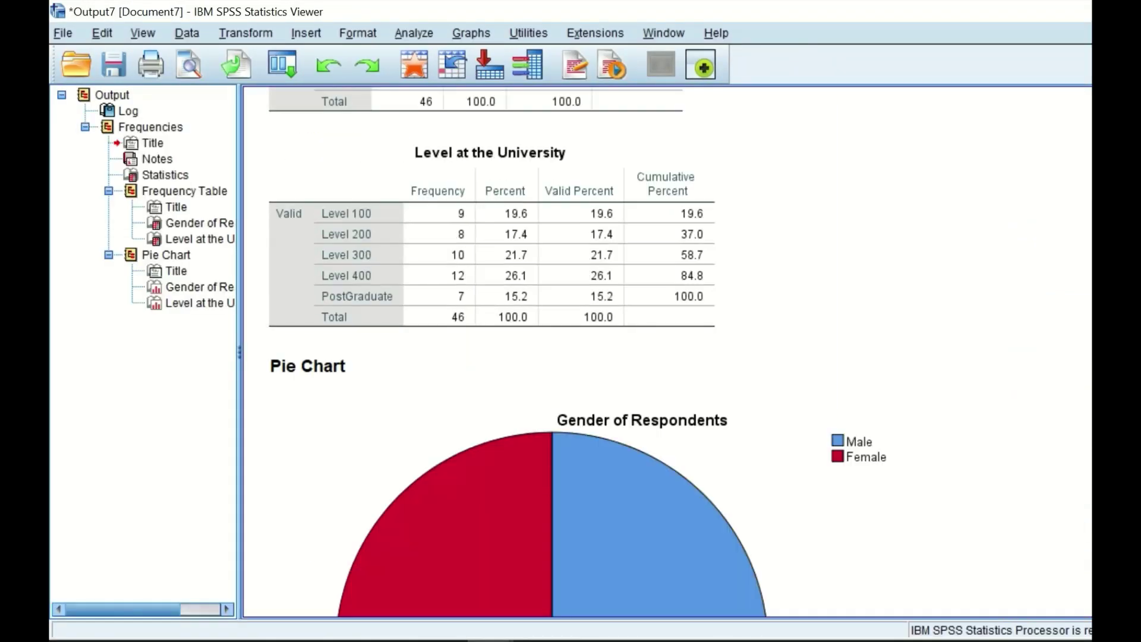
Open the Gender of Respondents pie chart for editing and show percentage data labels on its slices.
scroll(666, 352, down, 5)
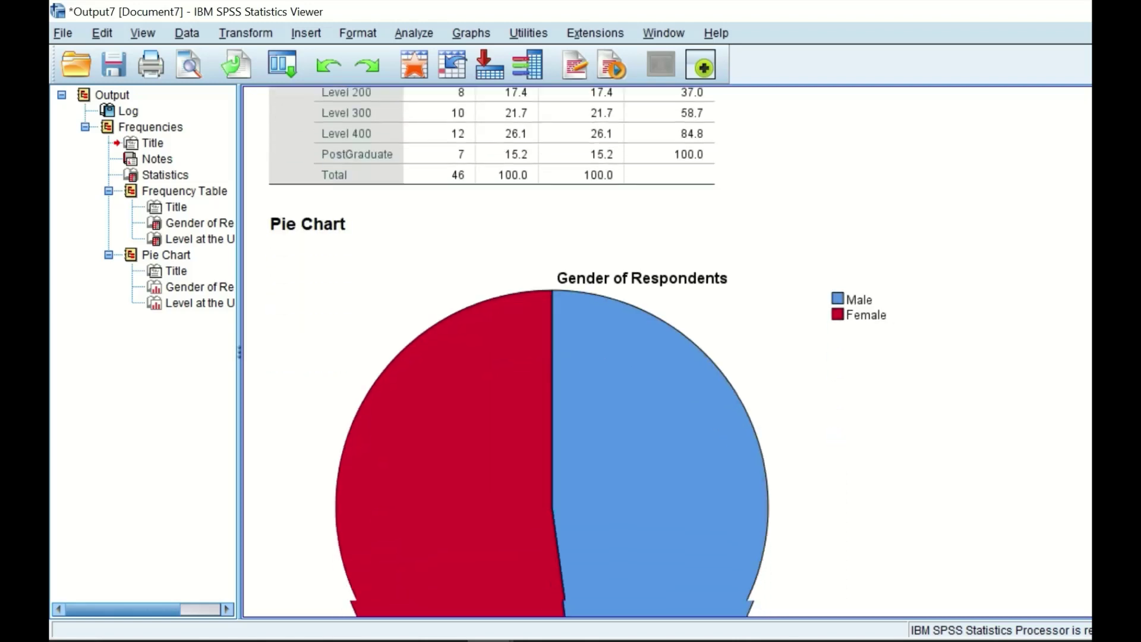
scroll(666, 352, down, 1)
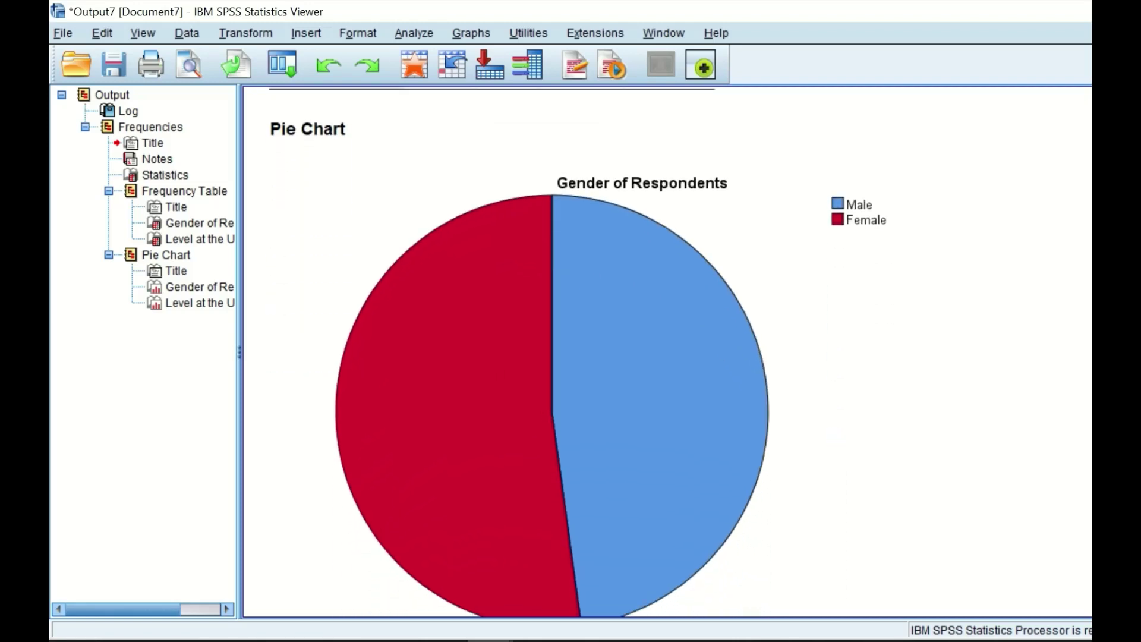
scroll(676, 387, down, 2)
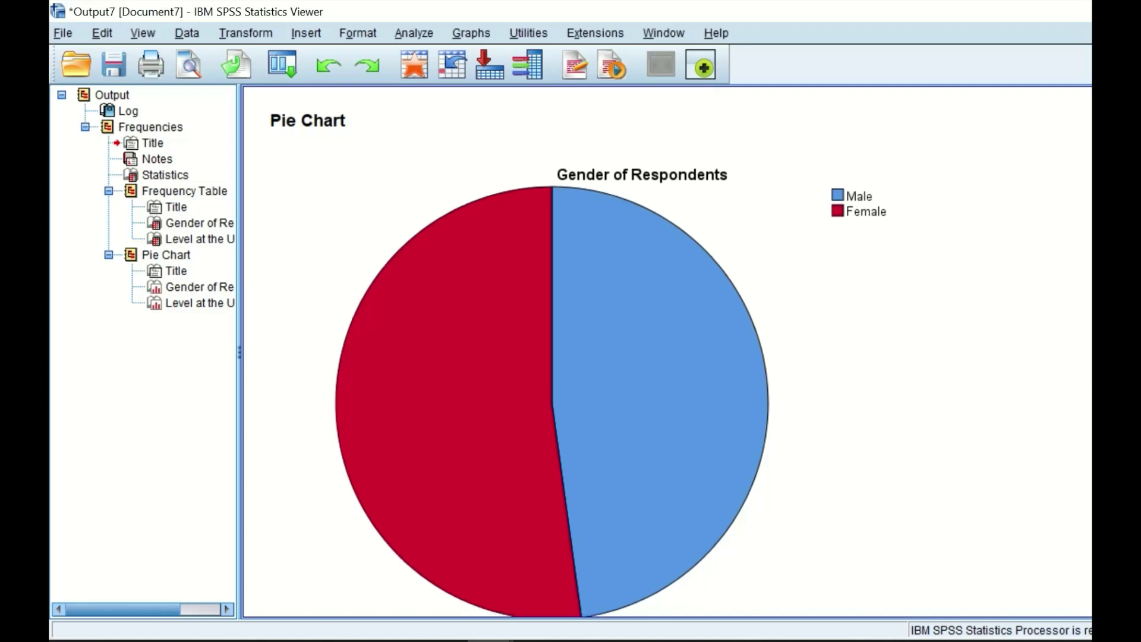
click(677, 388)
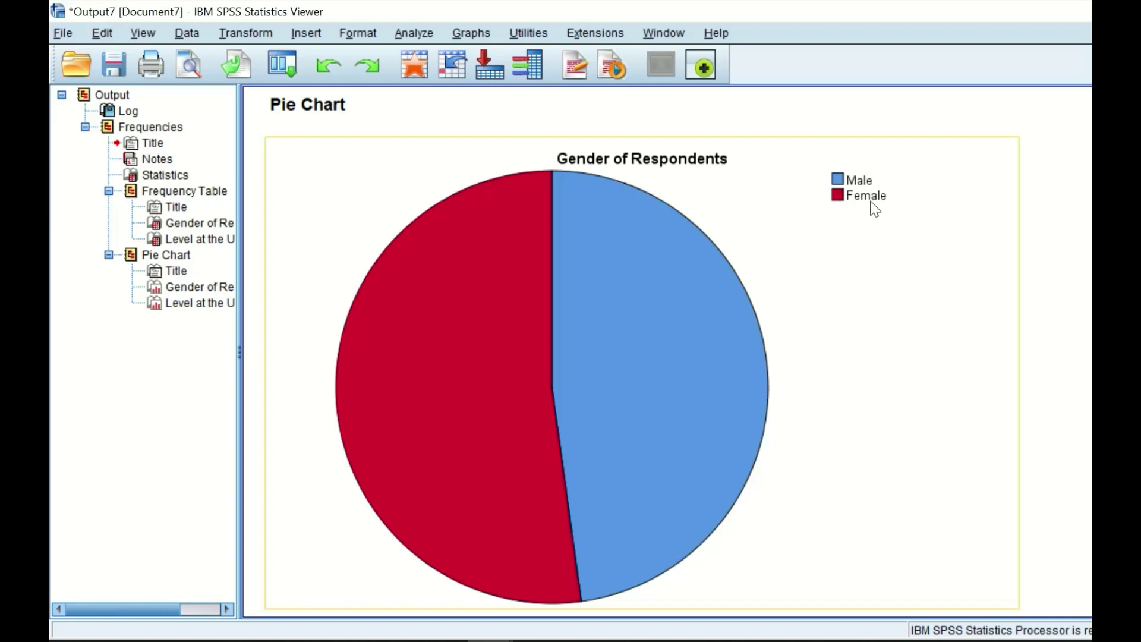
click(647, 340)
double_click(646, 342)
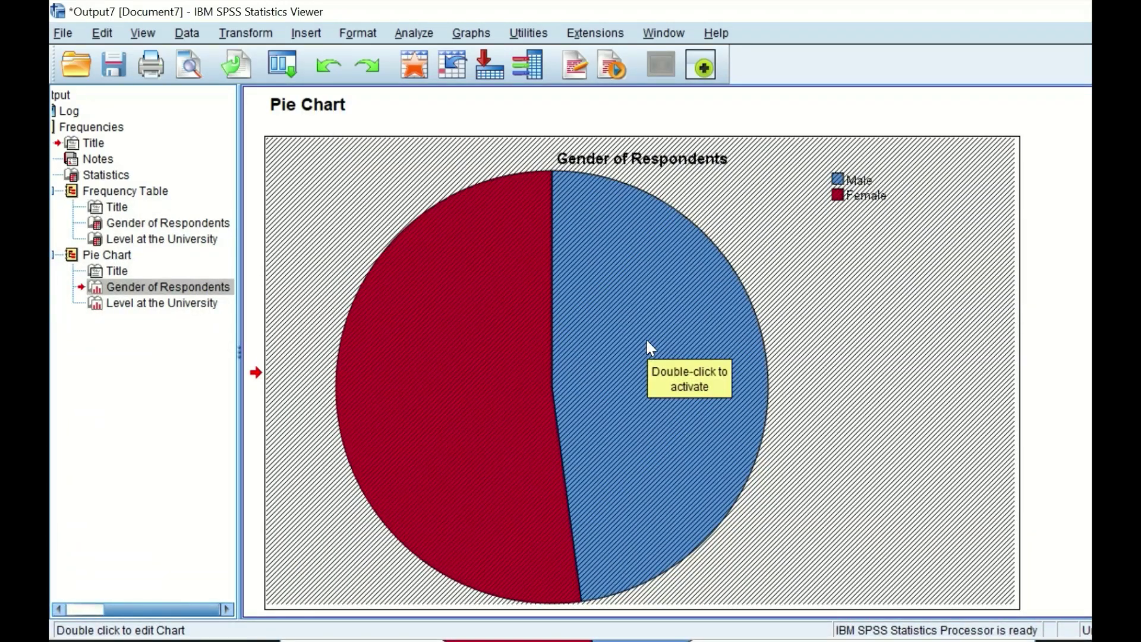
double_click(703, 294)
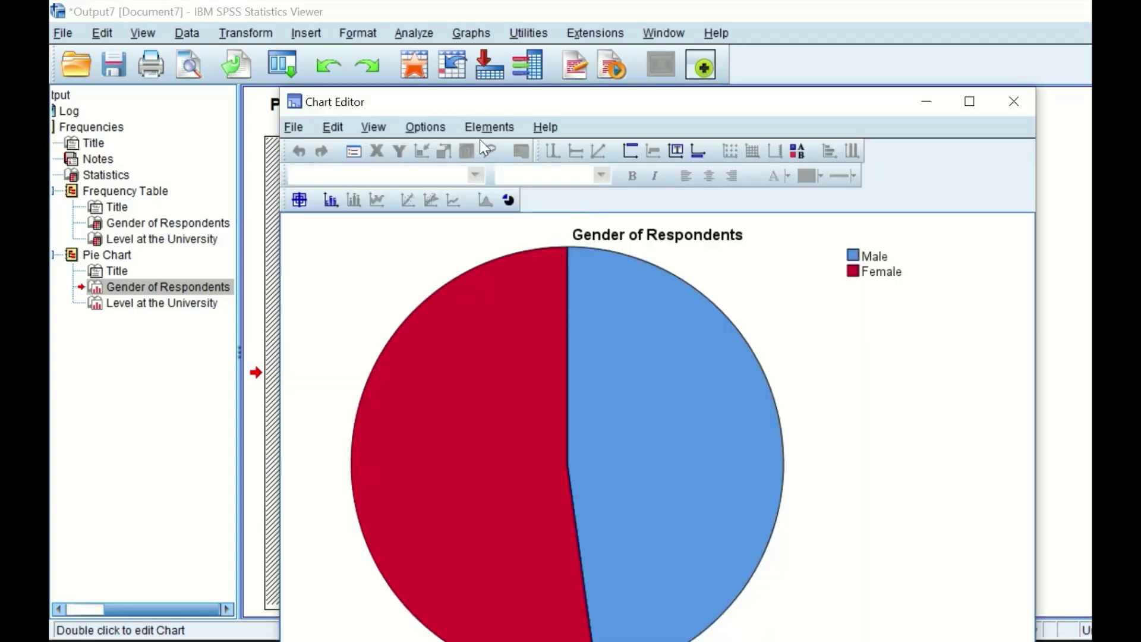
click(481, 126)
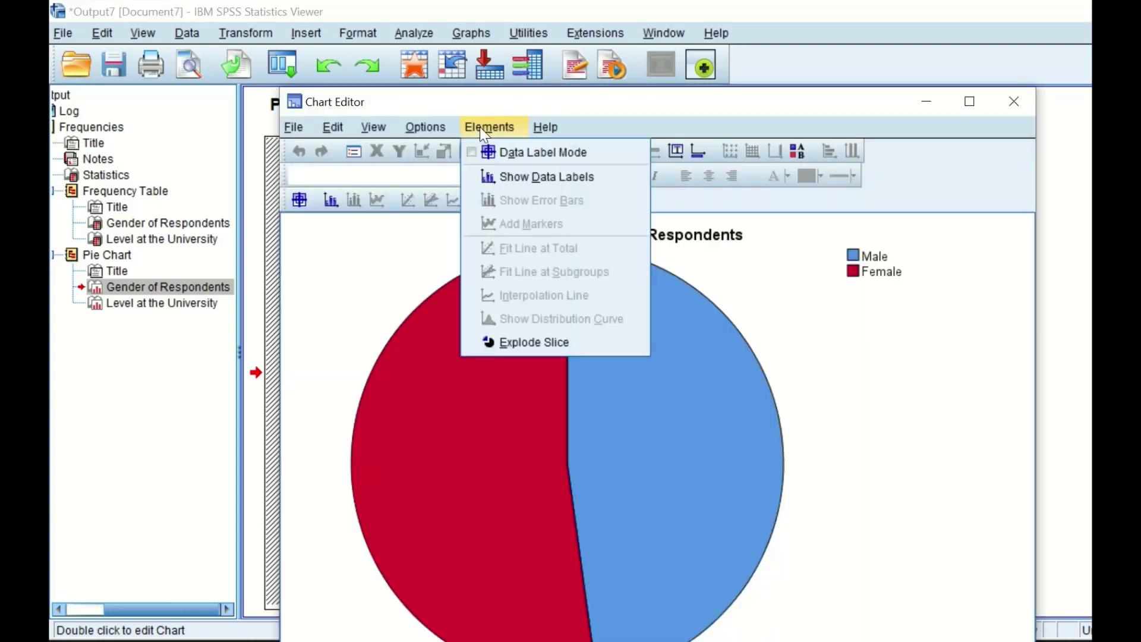
click(485, 179)
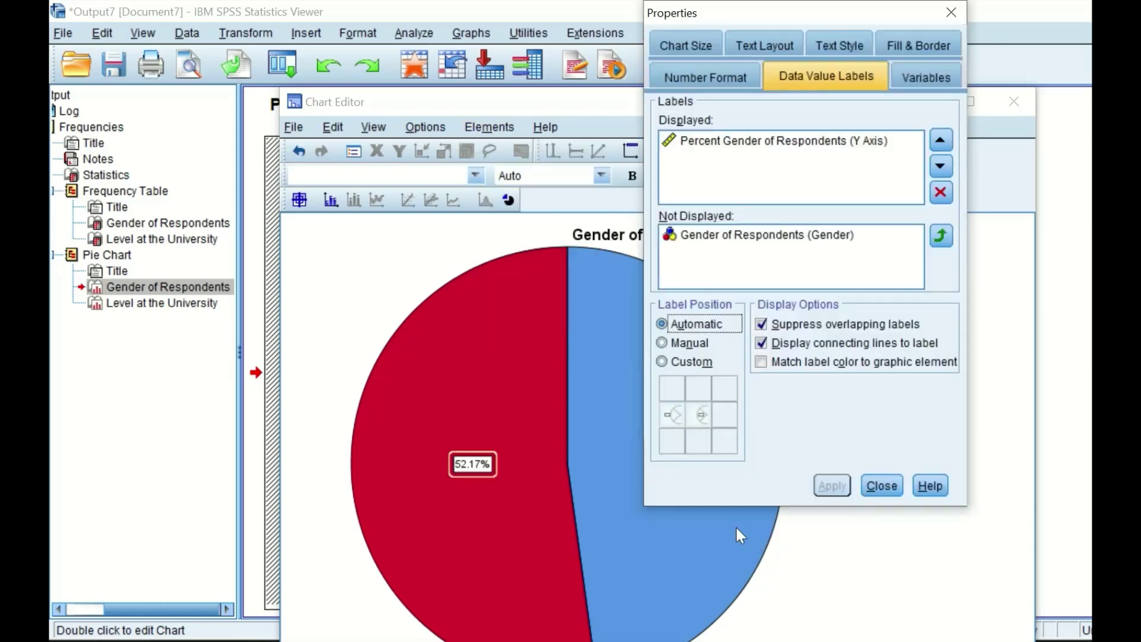
click(881, 481)
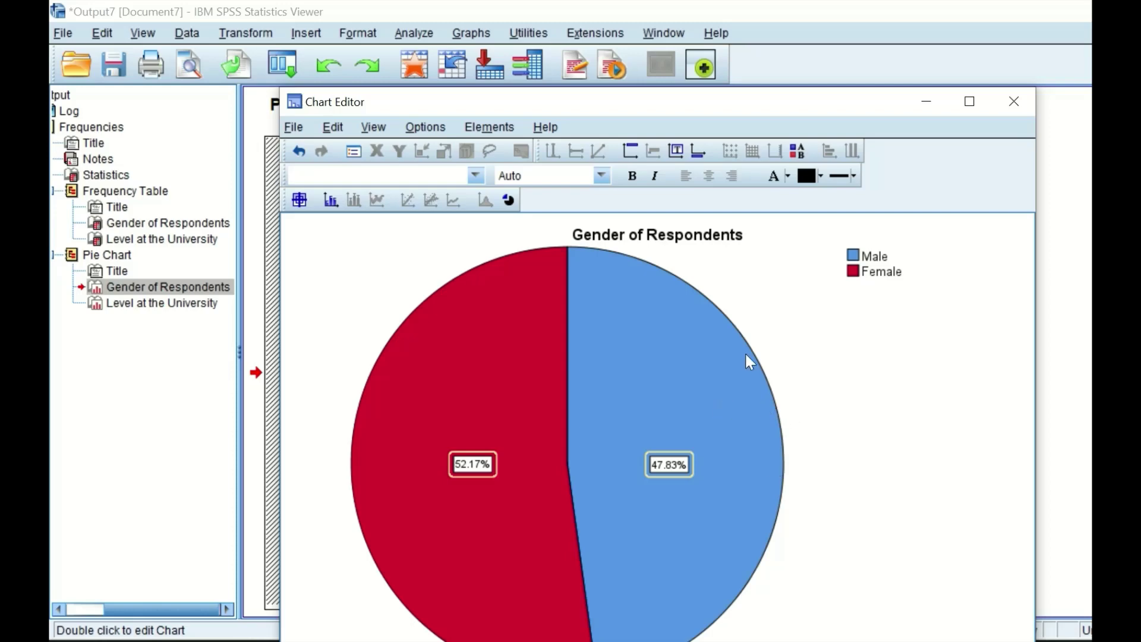
Fill the percentage labels of the Gender of Respondents pie chart with yellow and close its chart editor.
click(820, 176)
click(818, 210)
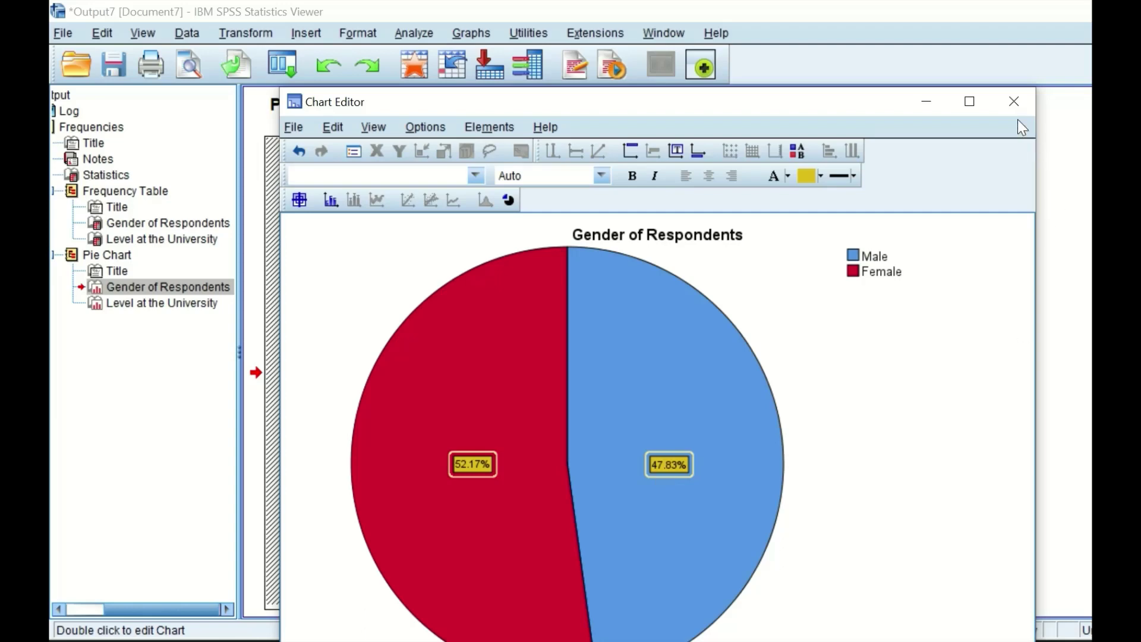
click(1015, 102)
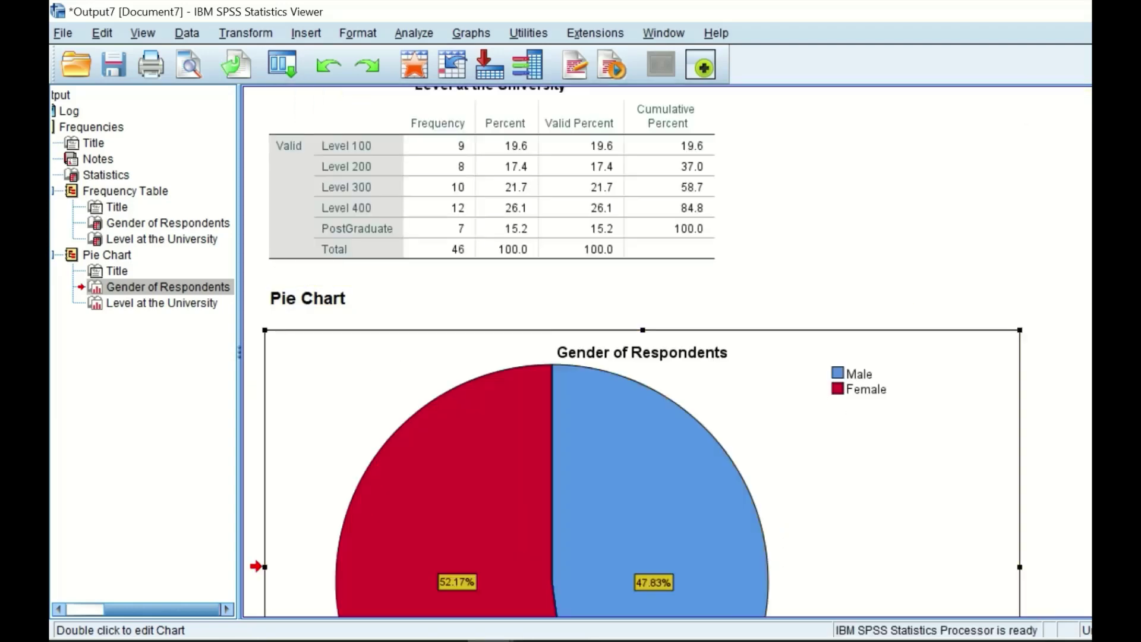
View the Gender and Level at the University pie charts, and close the output without saving it.
scroll(643, 351, down, 10)
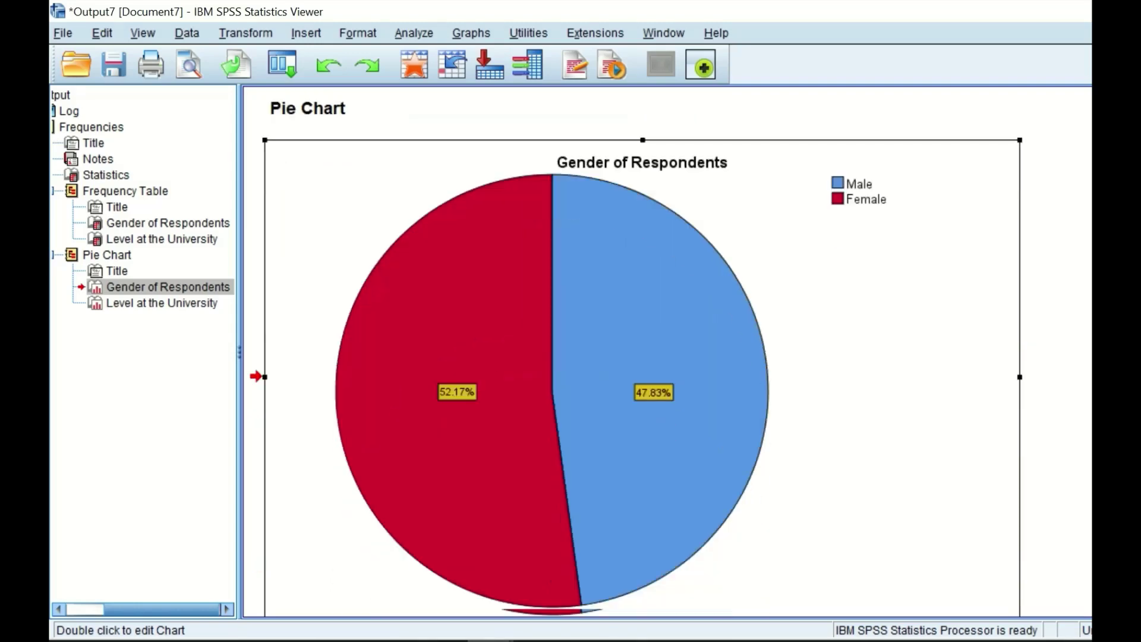
scroll(670, 288, down, 3)
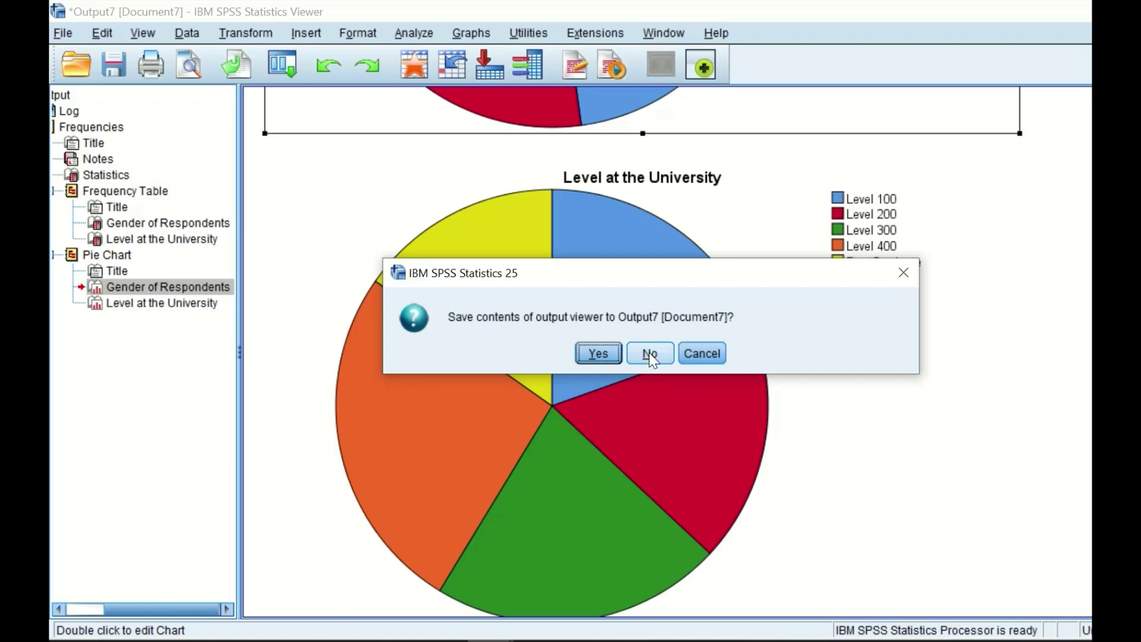
click(650, 353)
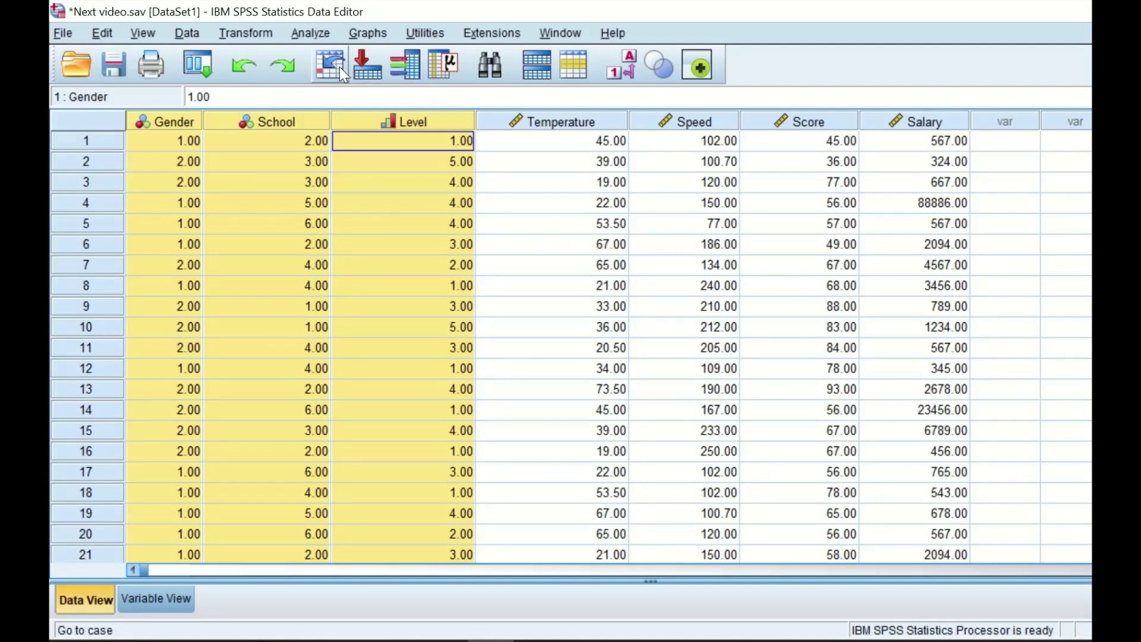
Start another Frequencies analysis and remove Level from its variables, leaving only Gender.
click(309, 34)
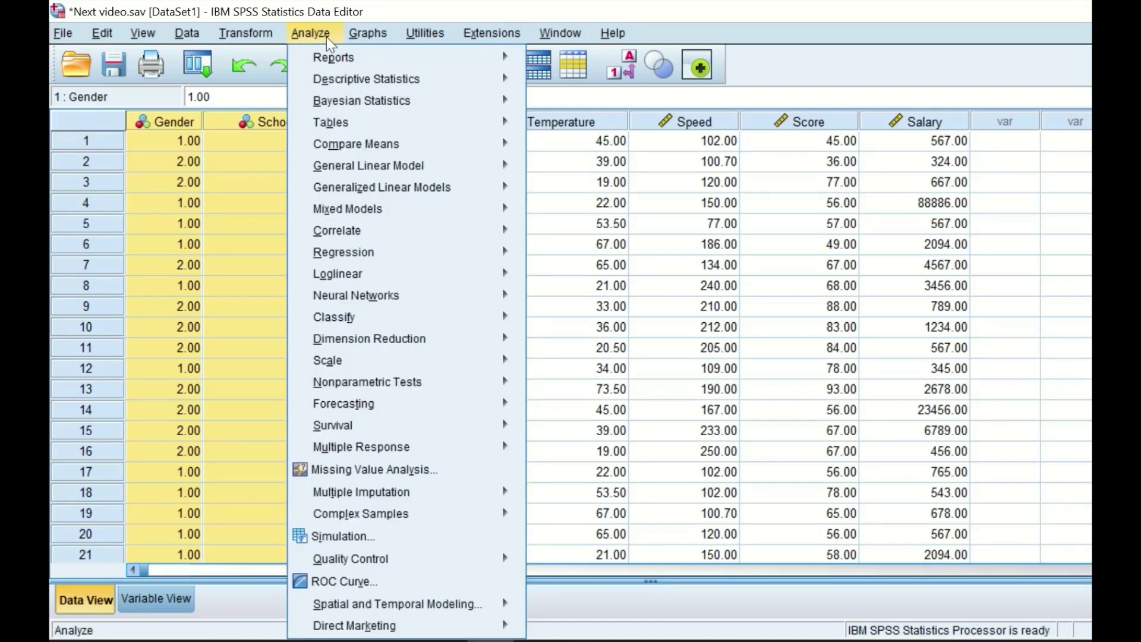
mouse_move(351, 86)
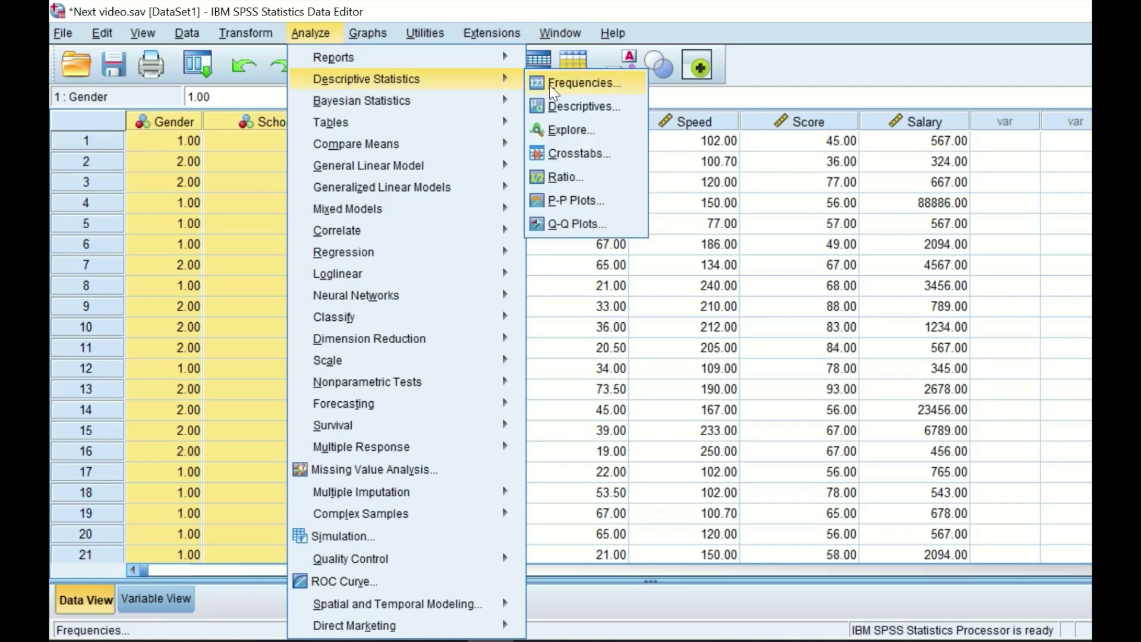
click(579, 86)
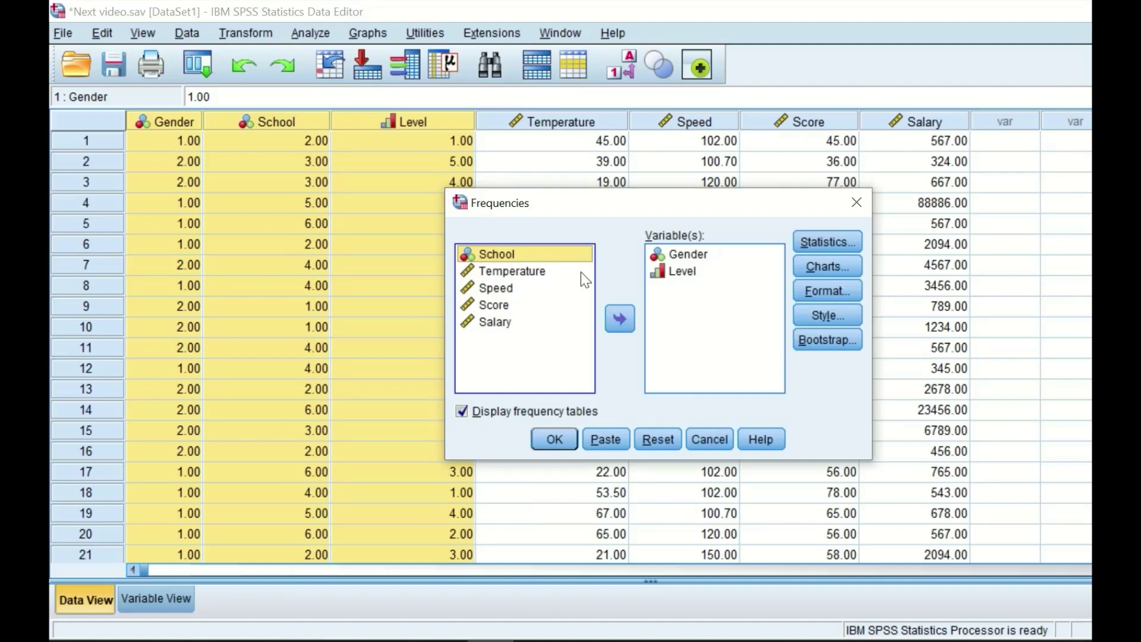
click(682, 273)
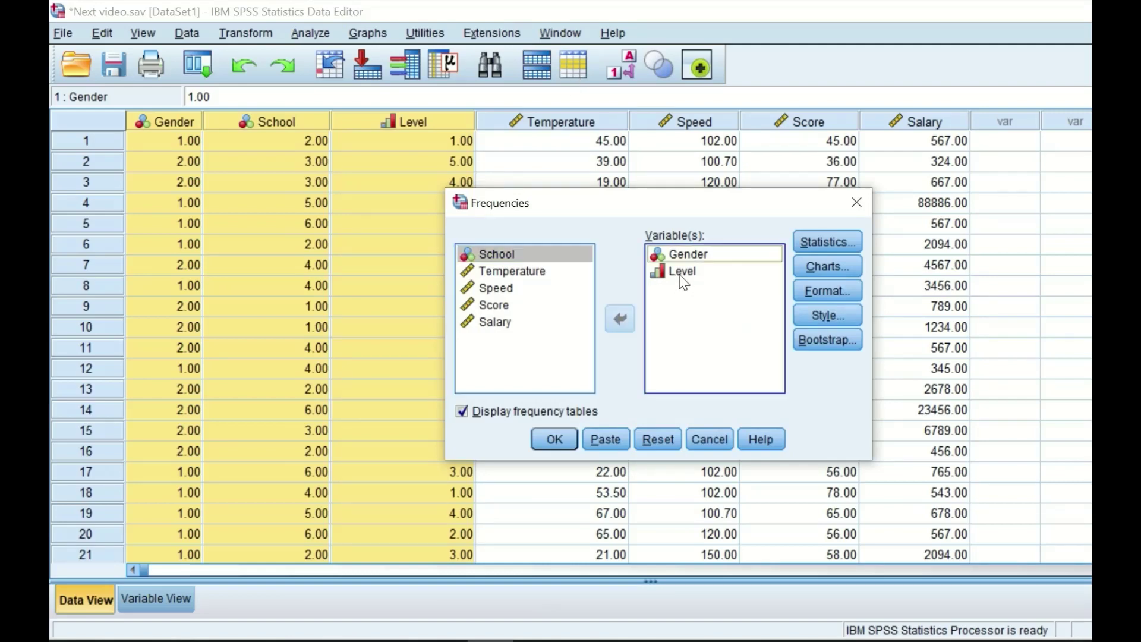
click(620, 319)
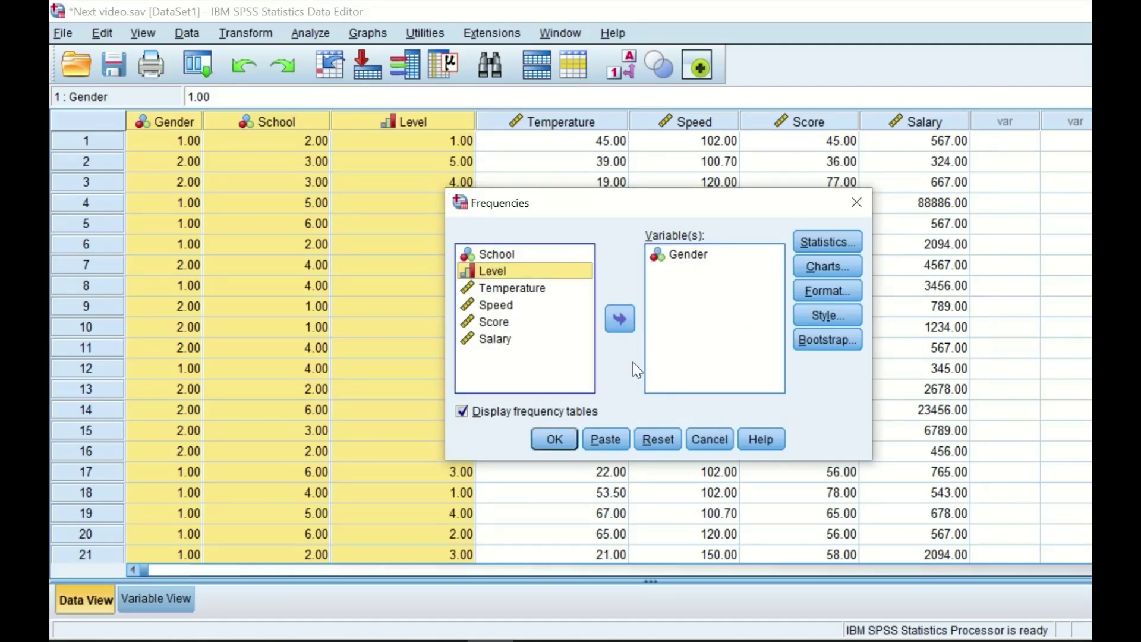
Set the chart type to histograms with a normal curve and run the Frequencies analysis for Gender.
click(830, 262)
click(566, 324)
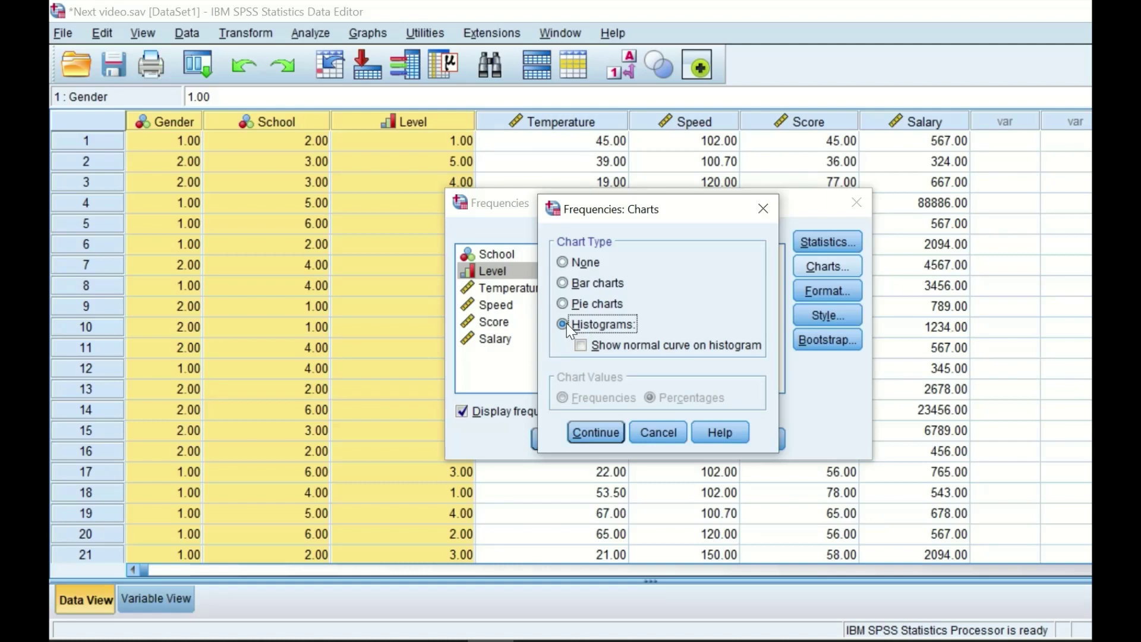
click(591, 348)
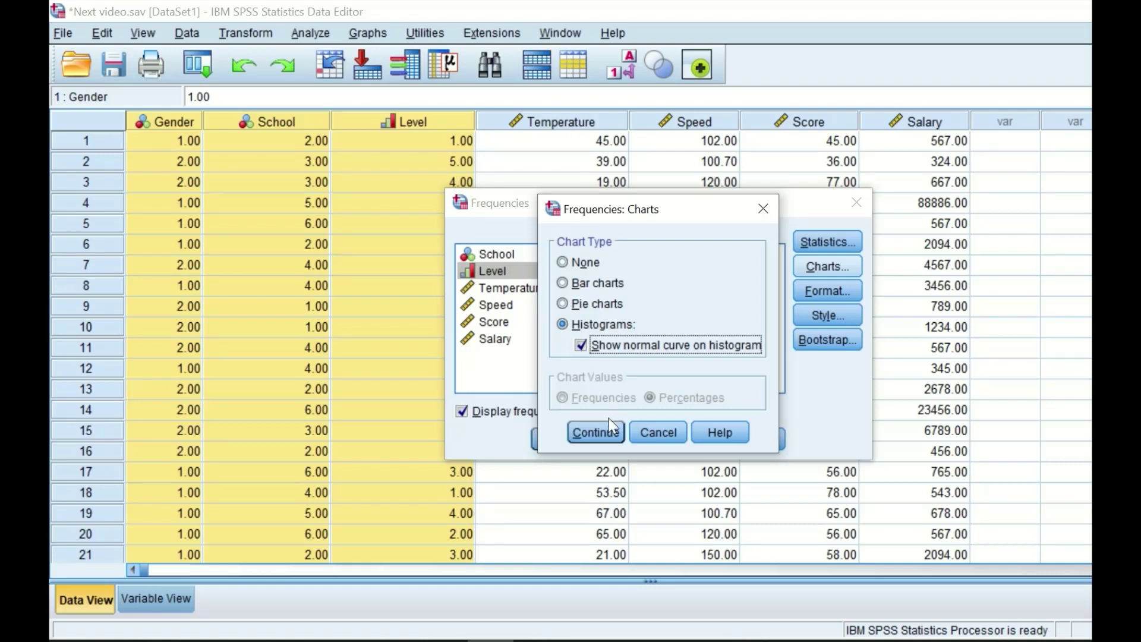
click(609, 437)
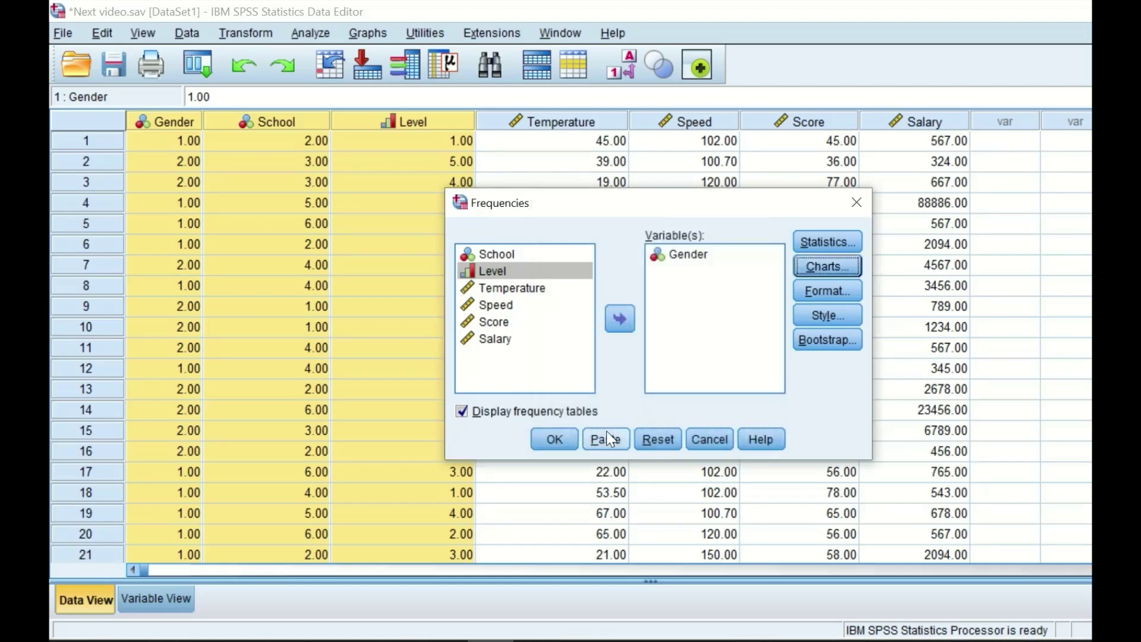
click(556, 440)
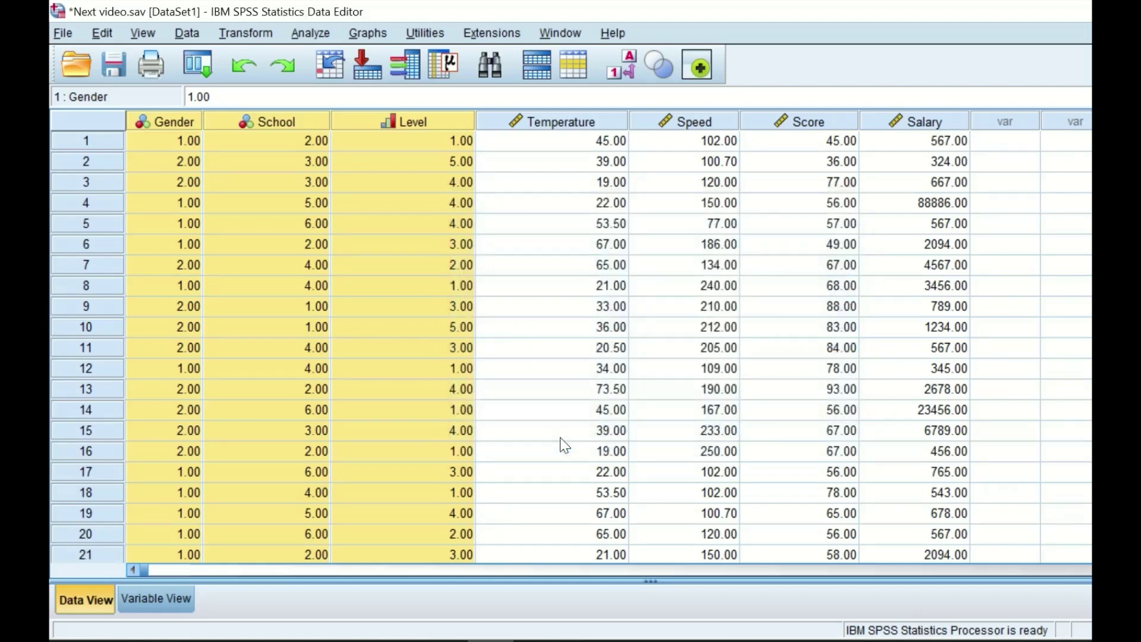